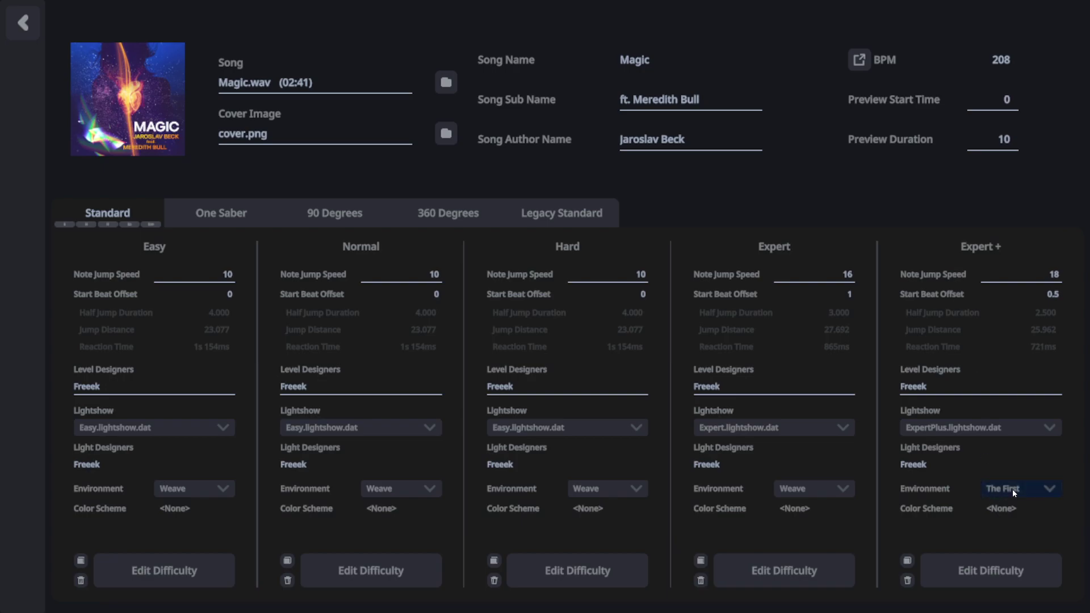
Open the Standard Expert+ difficulty of Magic for editing and move the playhead to beat 11.
click(971, 575)
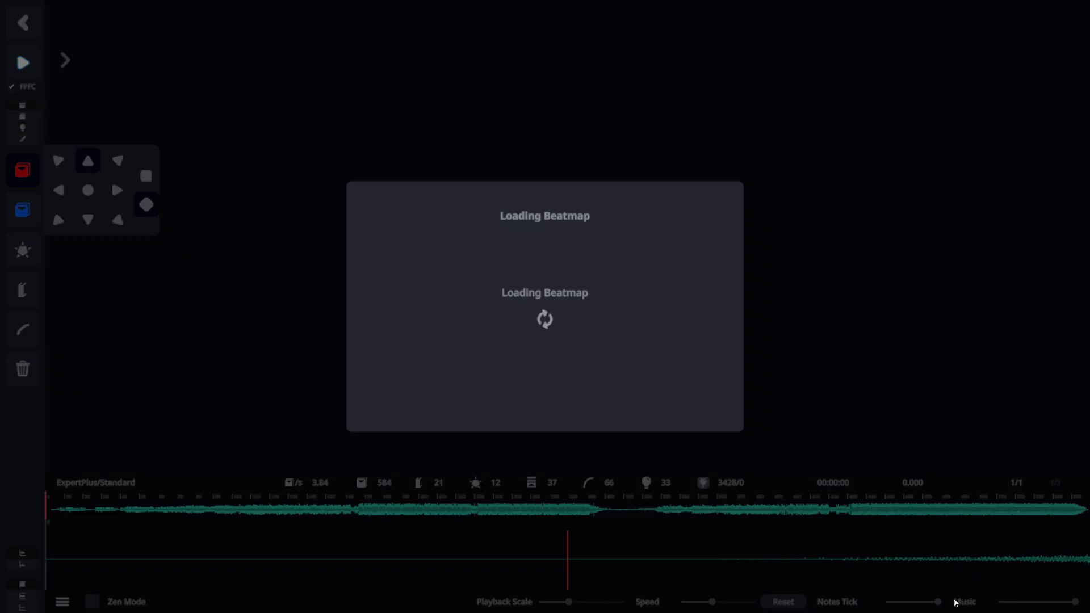
scroll(603, 214, up, 17)
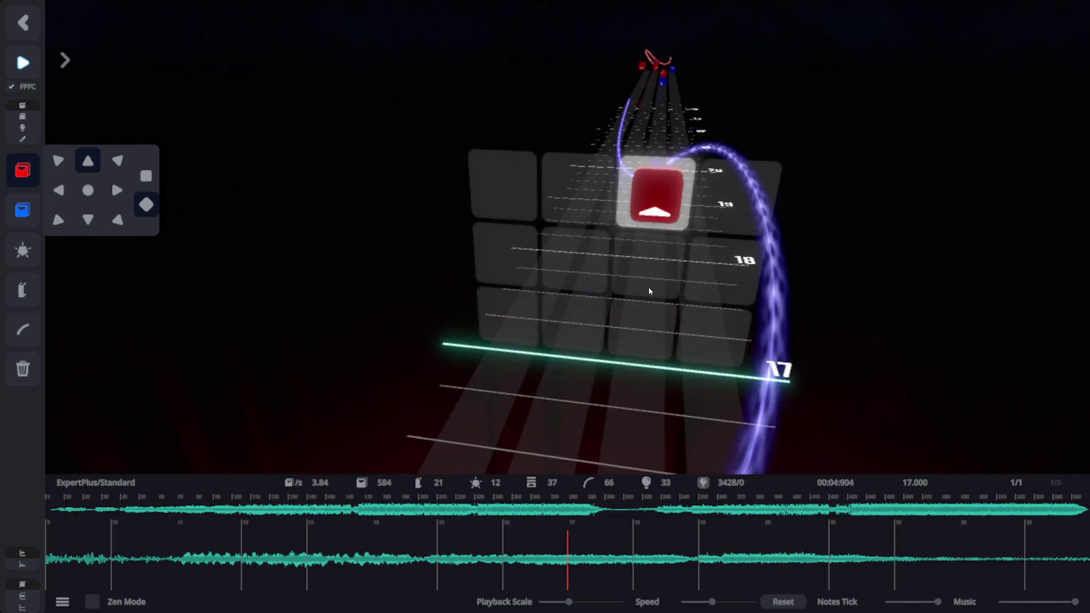
scroll(645, 295, down, 6)
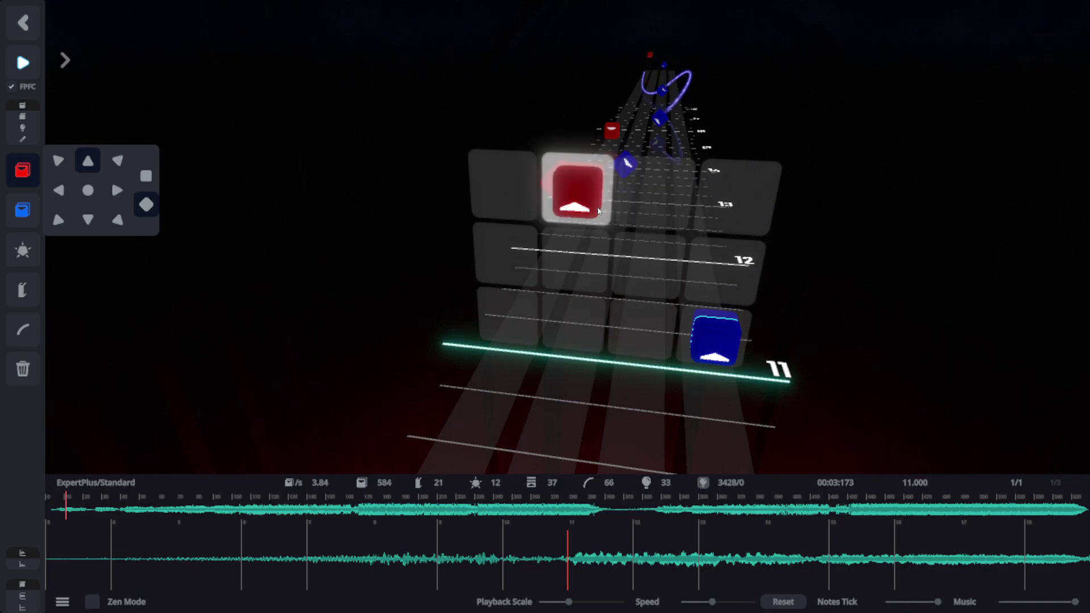
Switch the editor to lighting events and frame the event lanes at beat 11.
click(19, 132)
drag(676, 300, 642, 307)
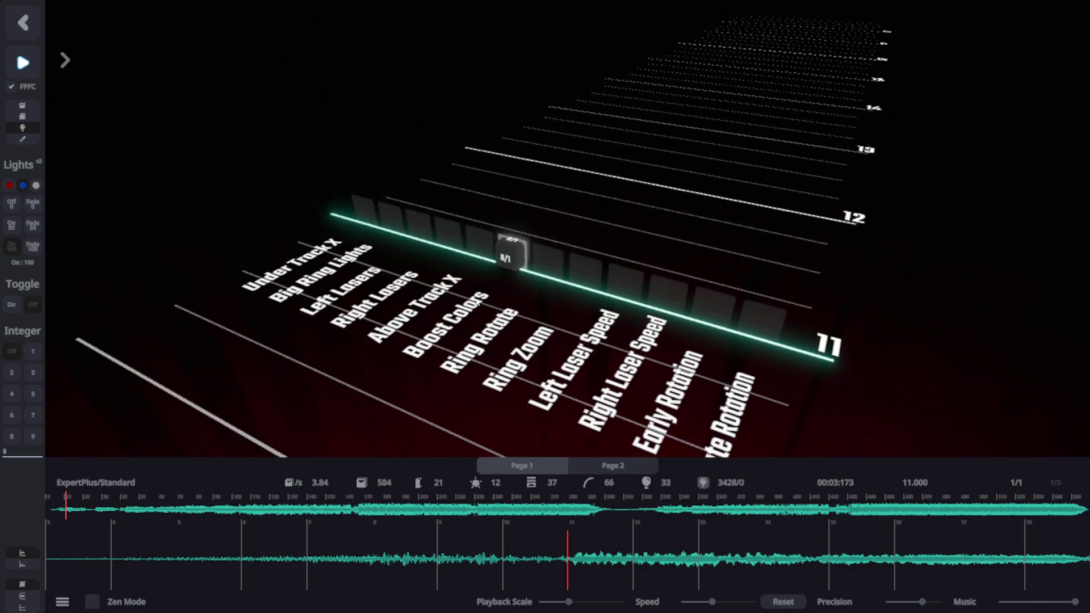
drag(480, 281, 510, 281)
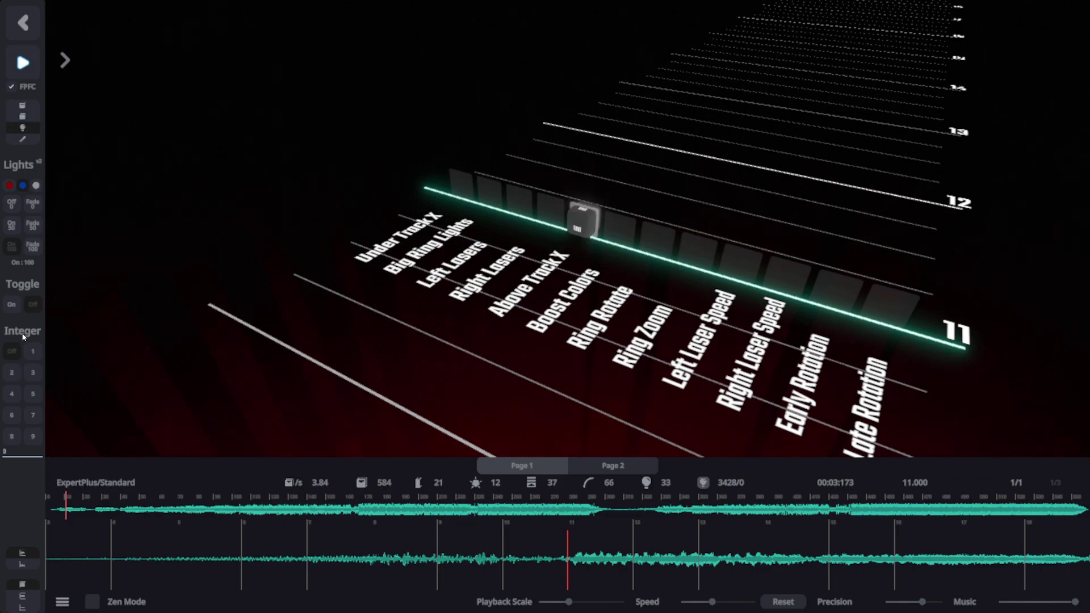
drag(609, 256, 603, 238)
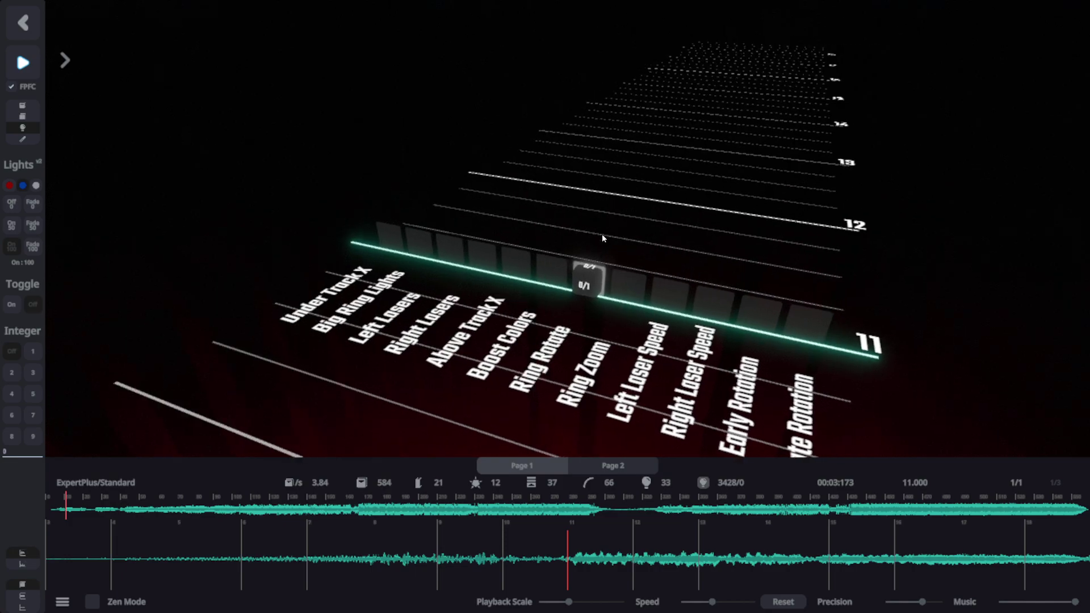
Place red On 100 events at beat 11 on Under Track X, Big Ring Lights, Left Lasers, Right Lasers and Above Track X.
click(12, 186)
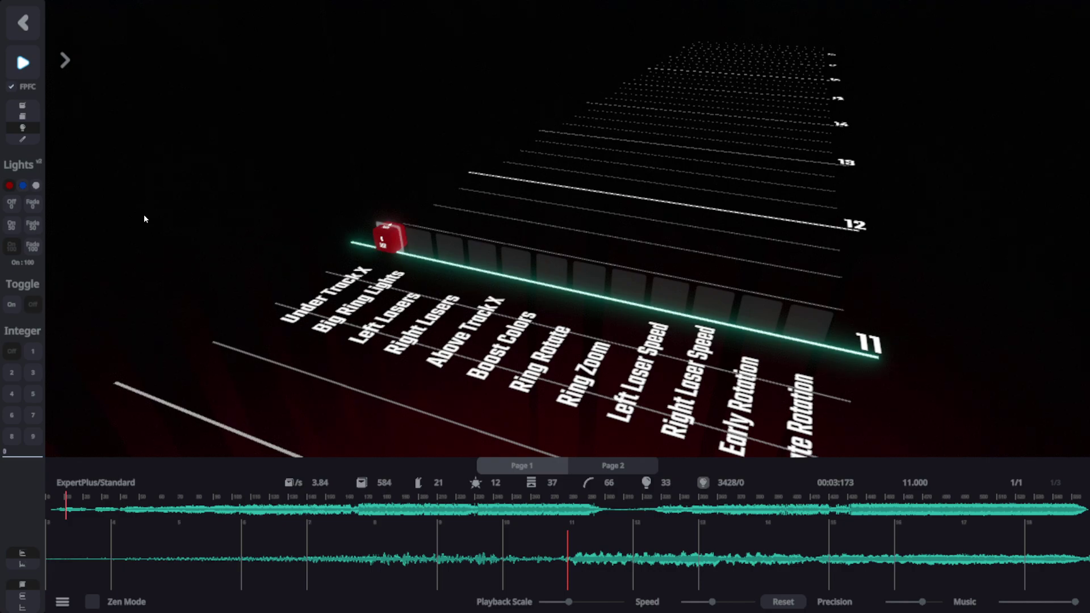
click(21, 185)
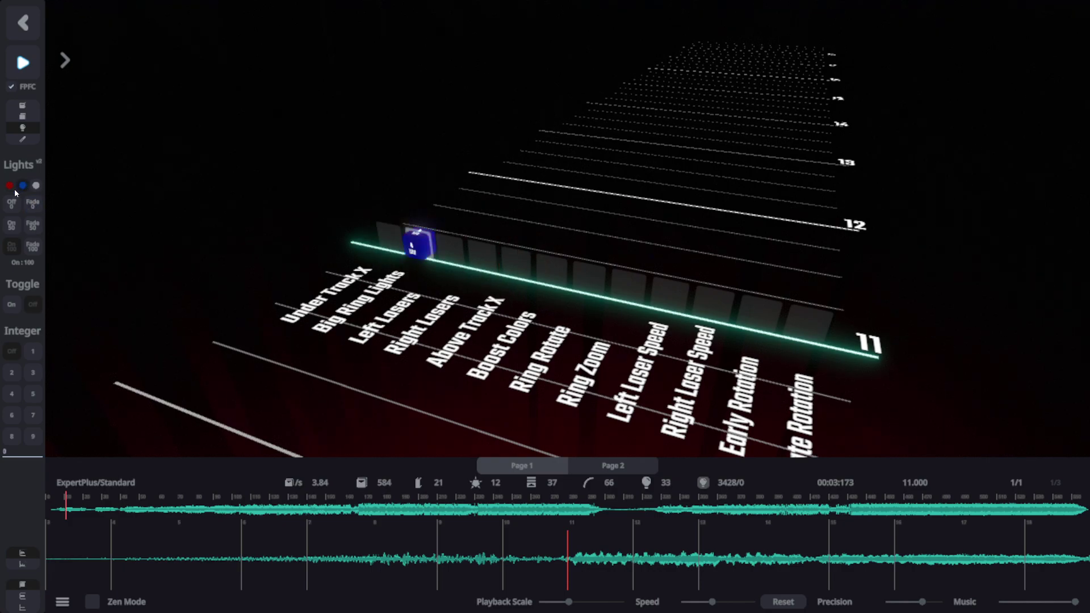
click(35, 187)
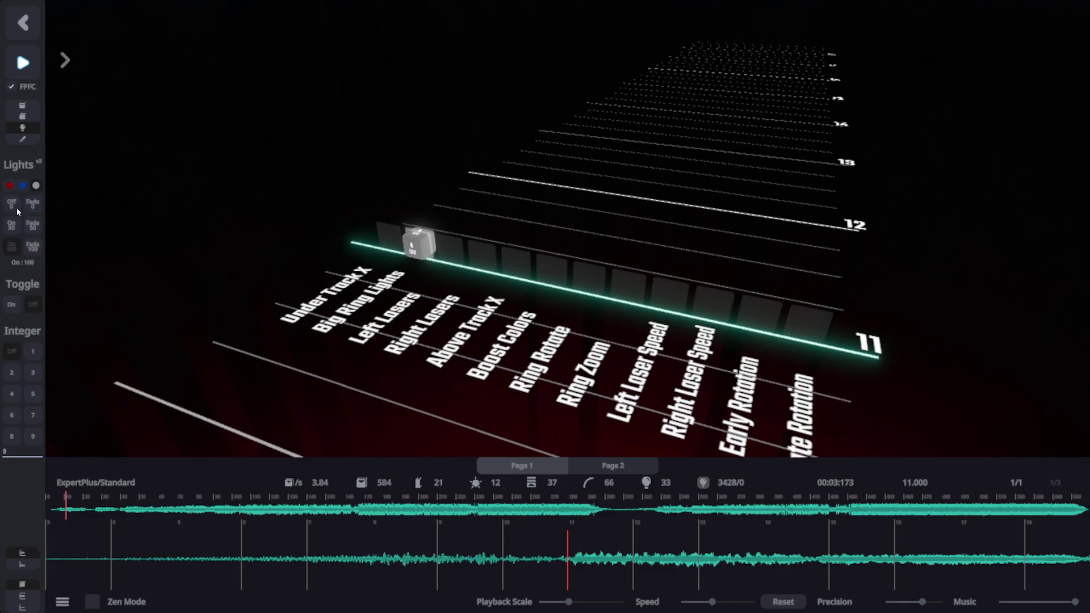
click(9, 185)
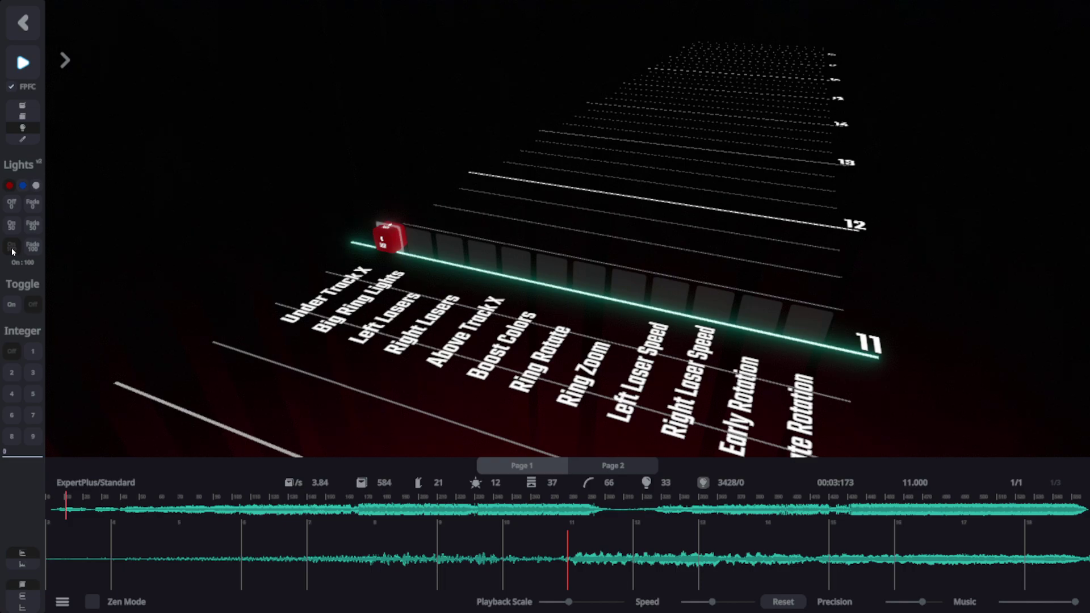
drag(398, 235, 564, 276)
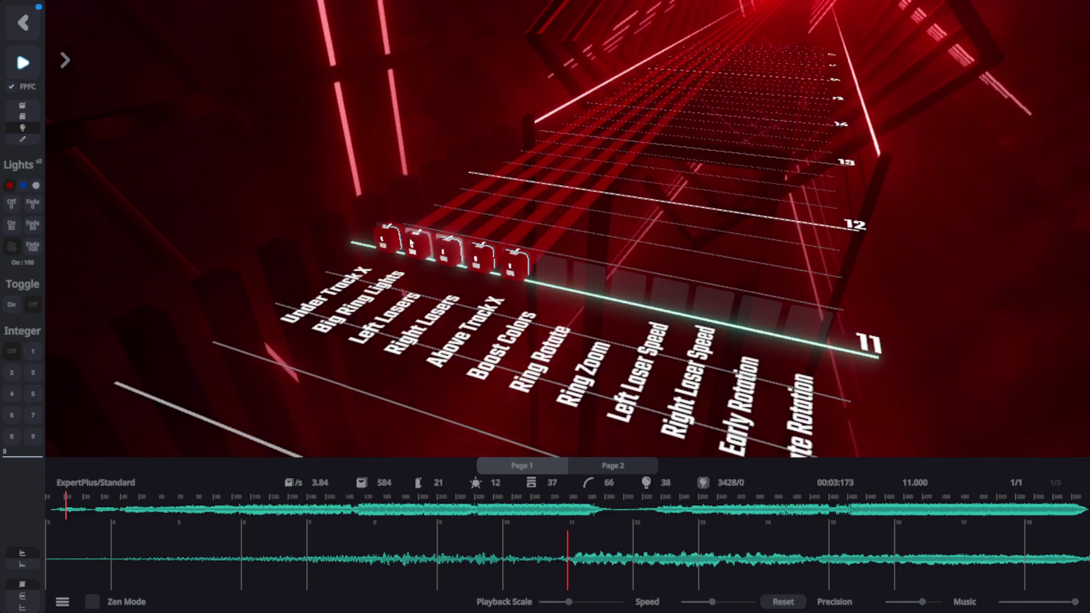
drag(457, 250, 540, 282)
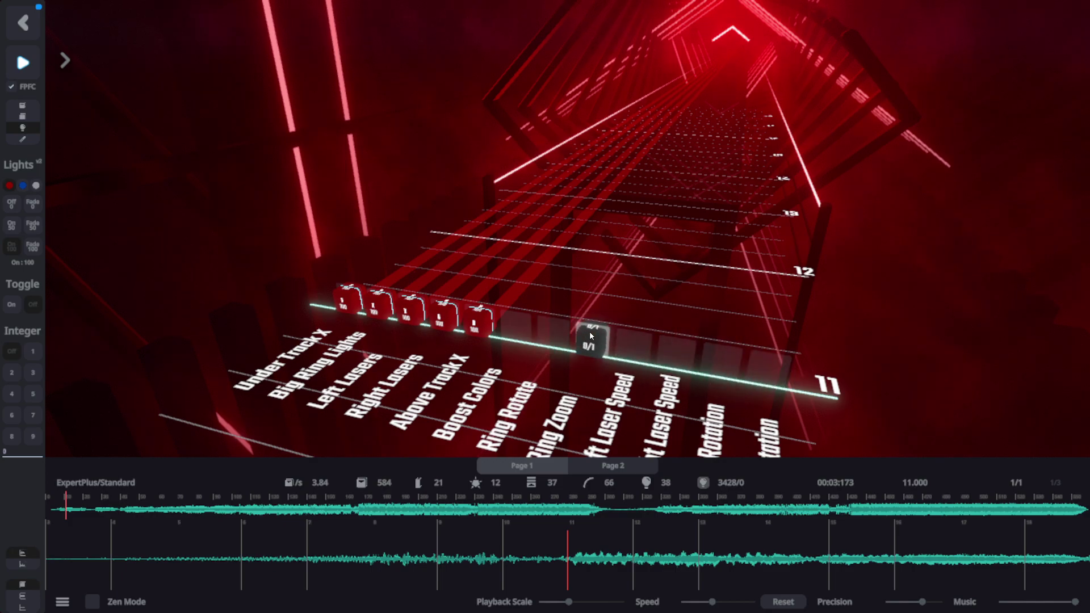
drag(385, 298, 482, 241)
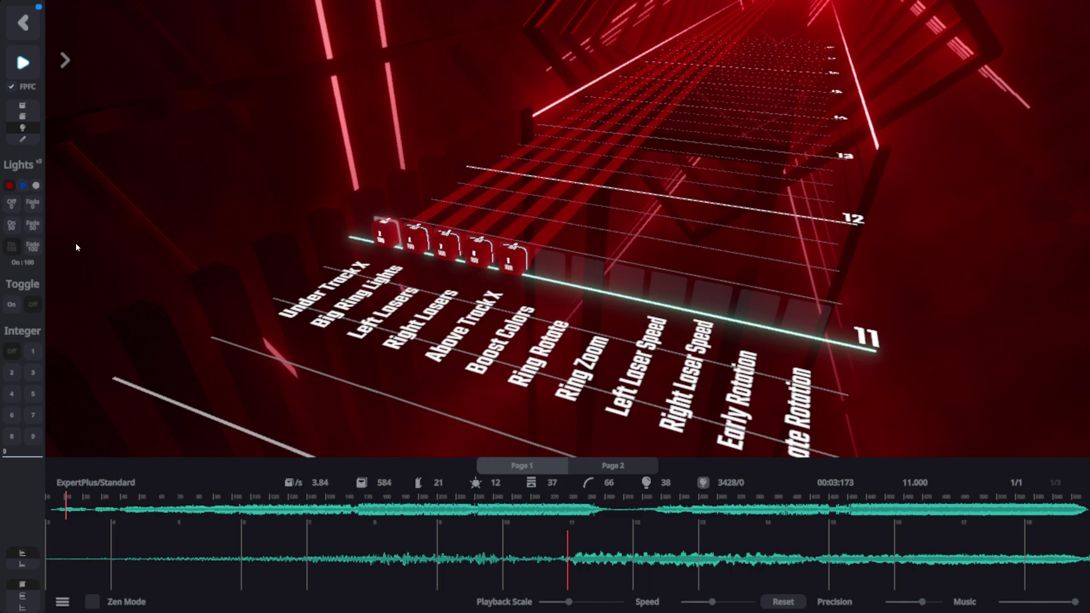
Replace the five red light events at beat 11 with red On 50 events.
click(16, 230)
click(511, 253)
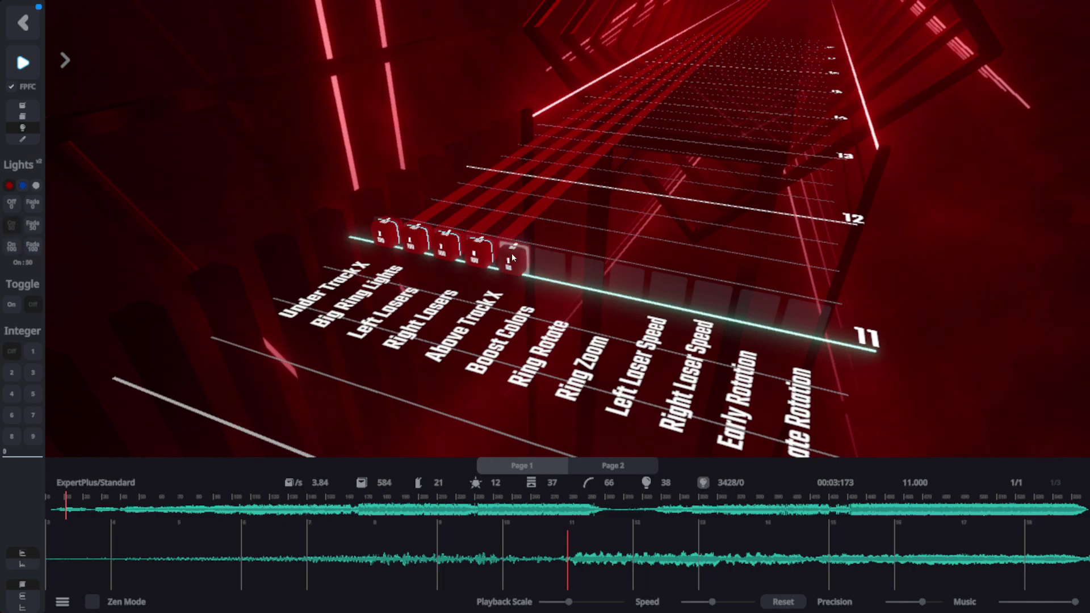
drag(555, 259, 526, 262)
middle_click(468, 291)
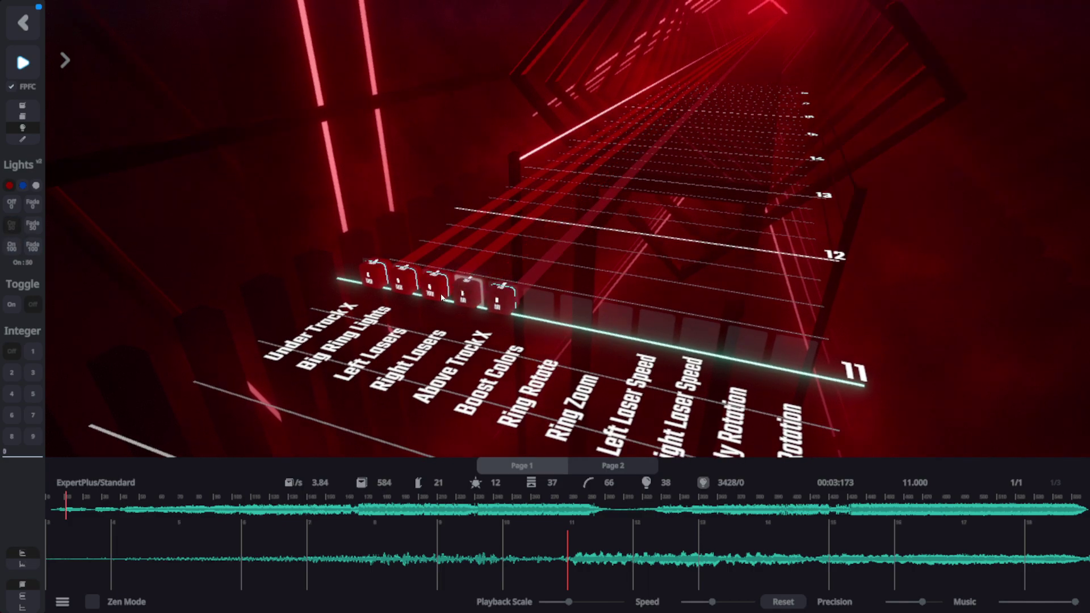
middle_click(401, 282)
middle_click(372, 277)
middle_click(435, 286)
click(372, 277)
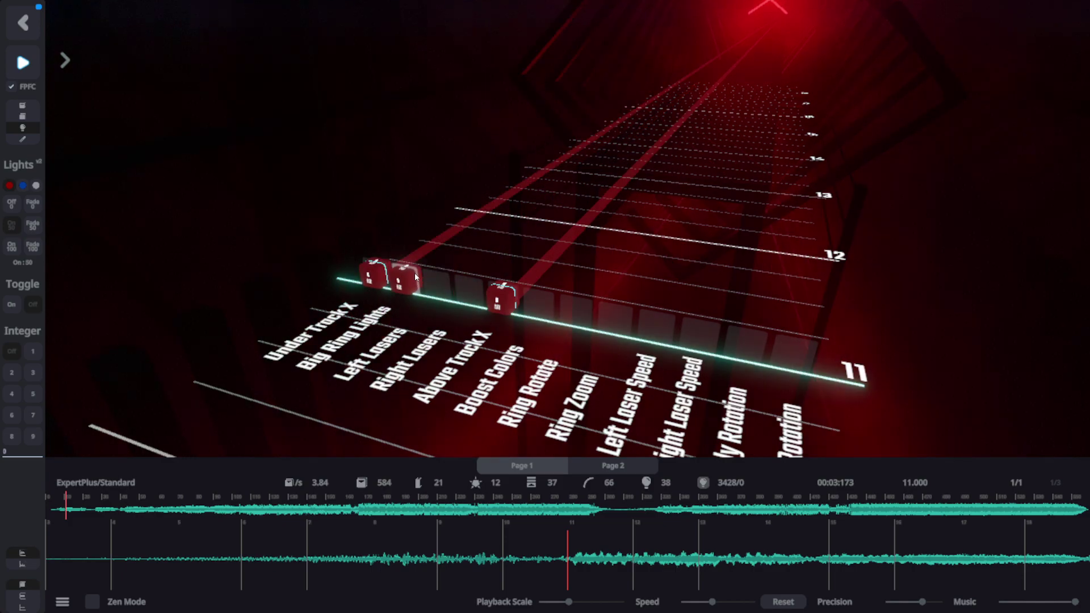
click(404, 282)
click(477, 278)
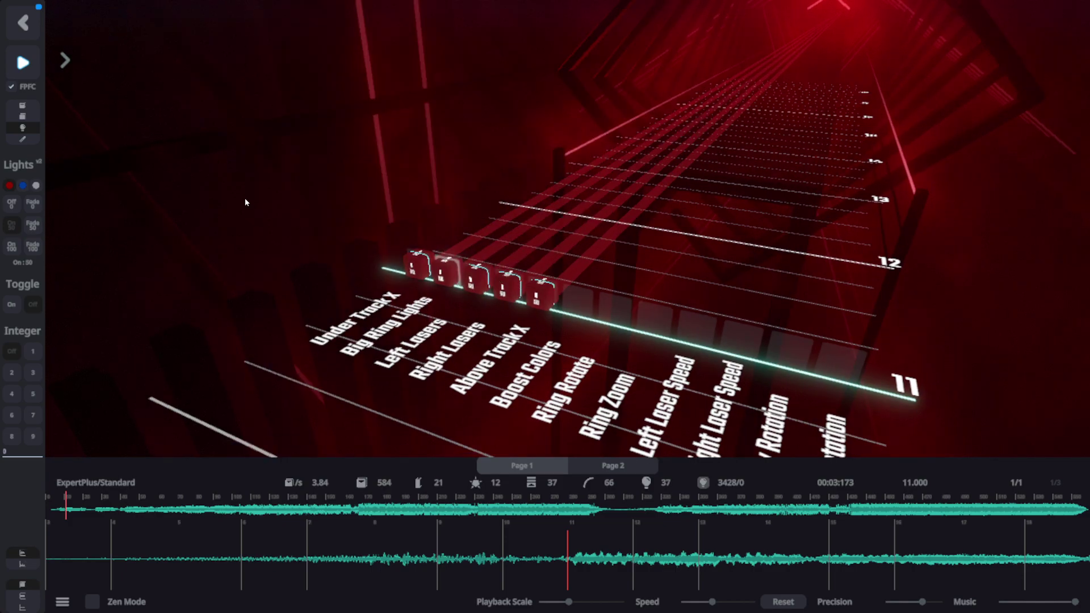
Replace the Under Track X and Big Ring Lights events at beat 11 with blue On 50 events.
click(24, 186)
middle_click(417, 264)
middle_click(445, 270)
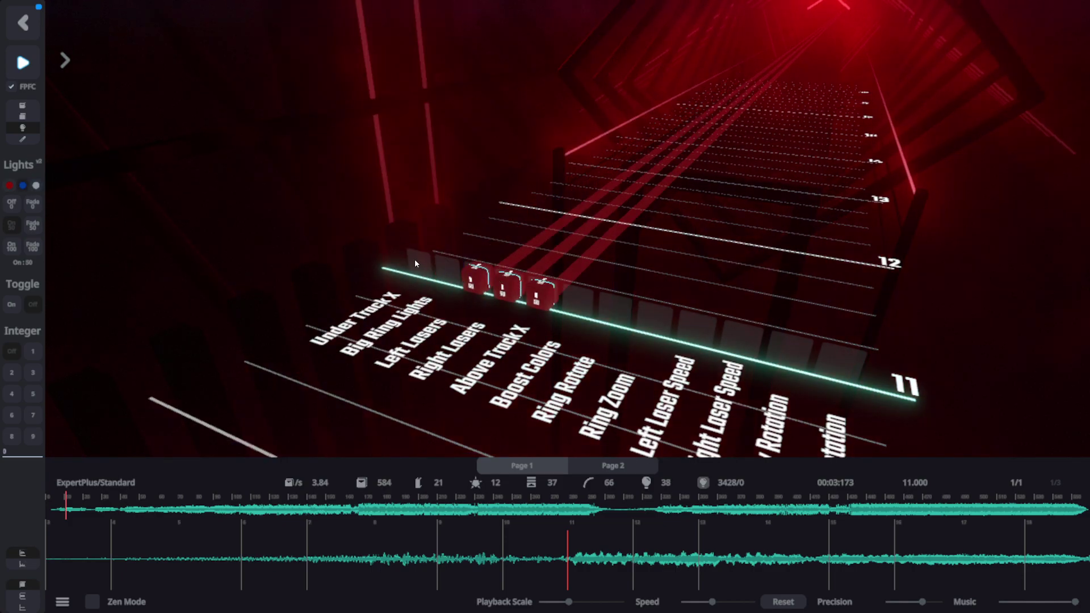
click(415, 261)
click(441, 270)
Delete all the light events placed at beat 11.
middle_click(474, 277)
middle_click(507, 285)
middle_click(539, 293)
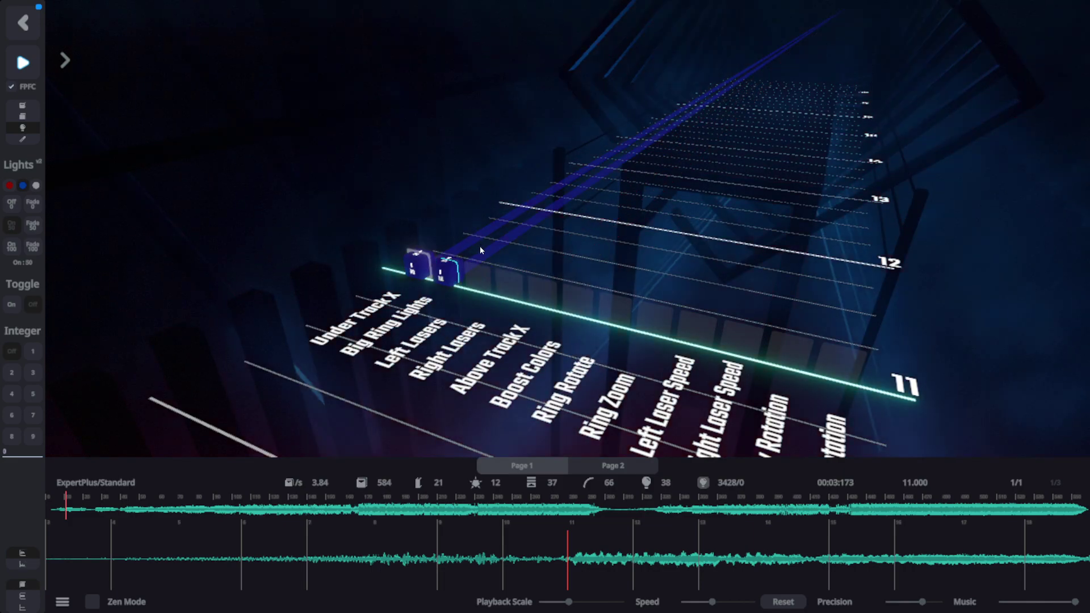
middle_click(440, 271)
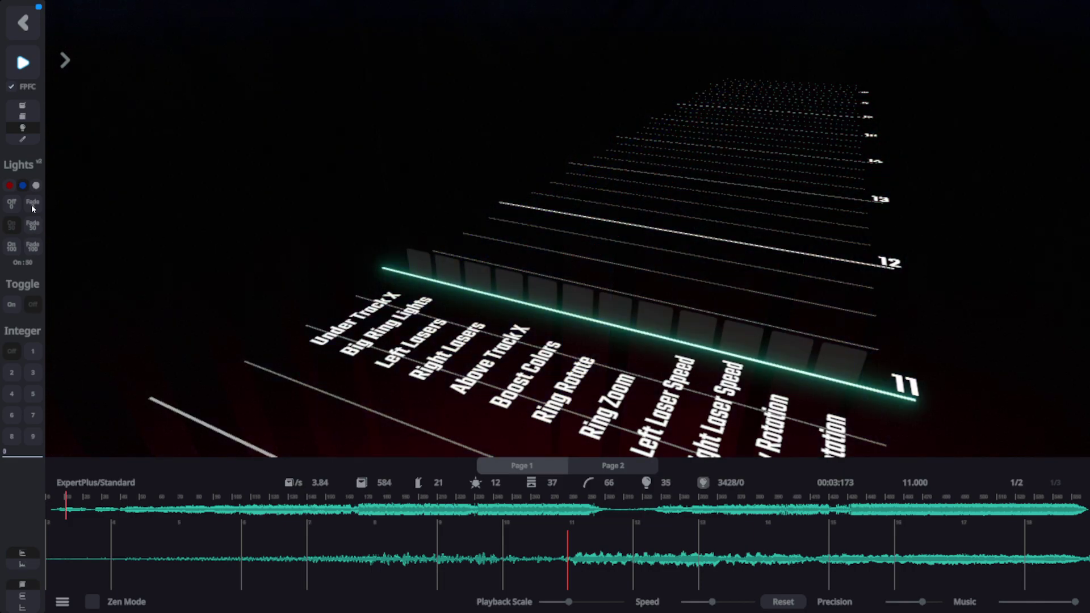
Place a blue On 100 event on the Left Lasers lane at beat 11 and scrub forward to preview it.
click(12, 246)
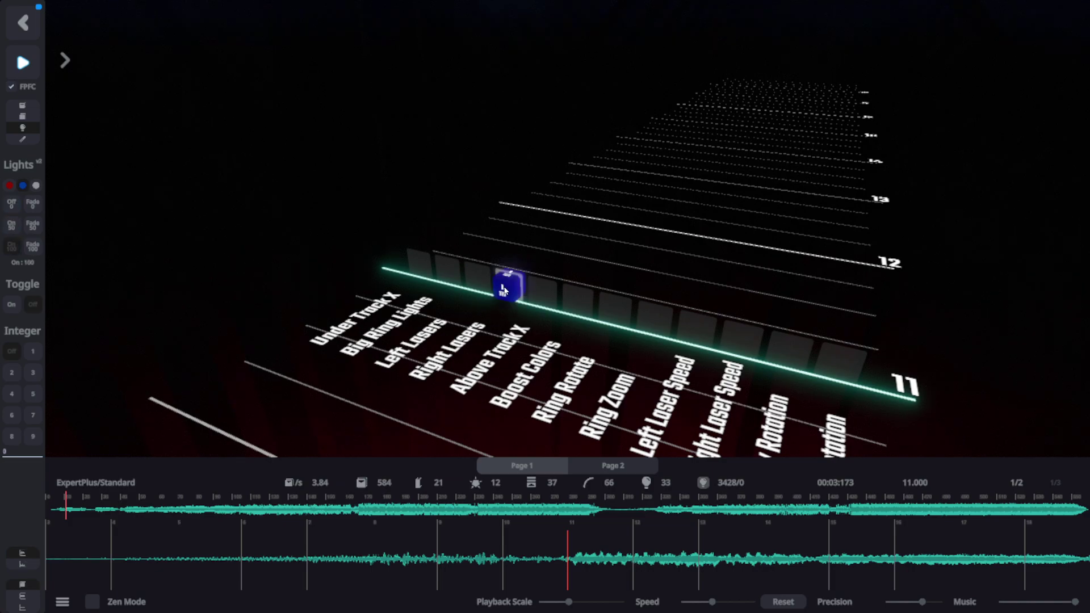
click(484, 289)
scroll(546, 245, down, 3)
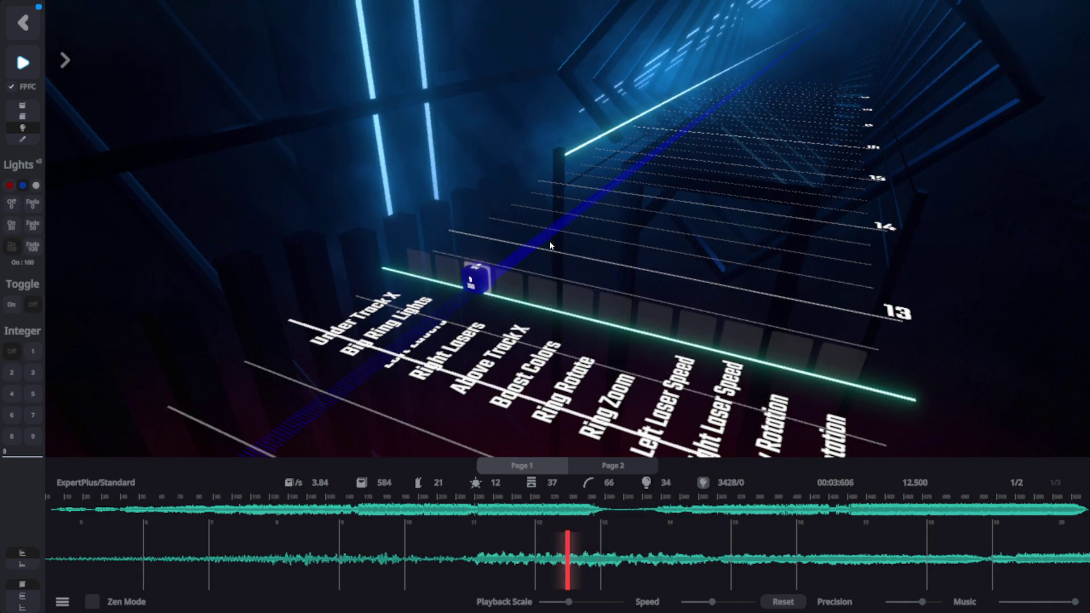
Place an Off event on the Left Lasers lane at beat 12 and scrub across both events to preview the cut-off.
scroll(543, 250, up, 1)
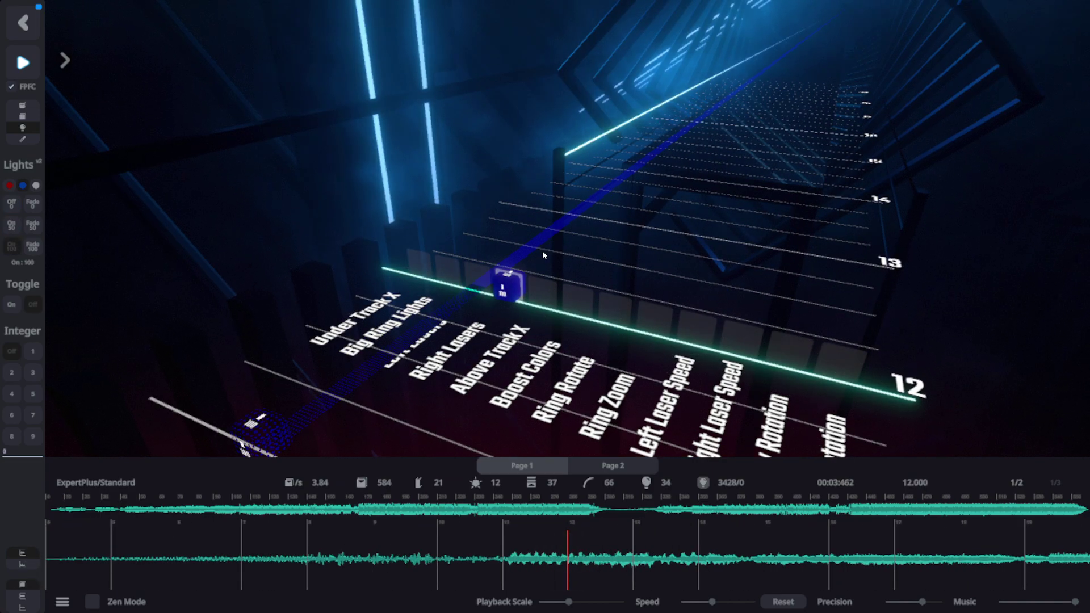
click(12, 203)
scroll(650, 304, up, 3)
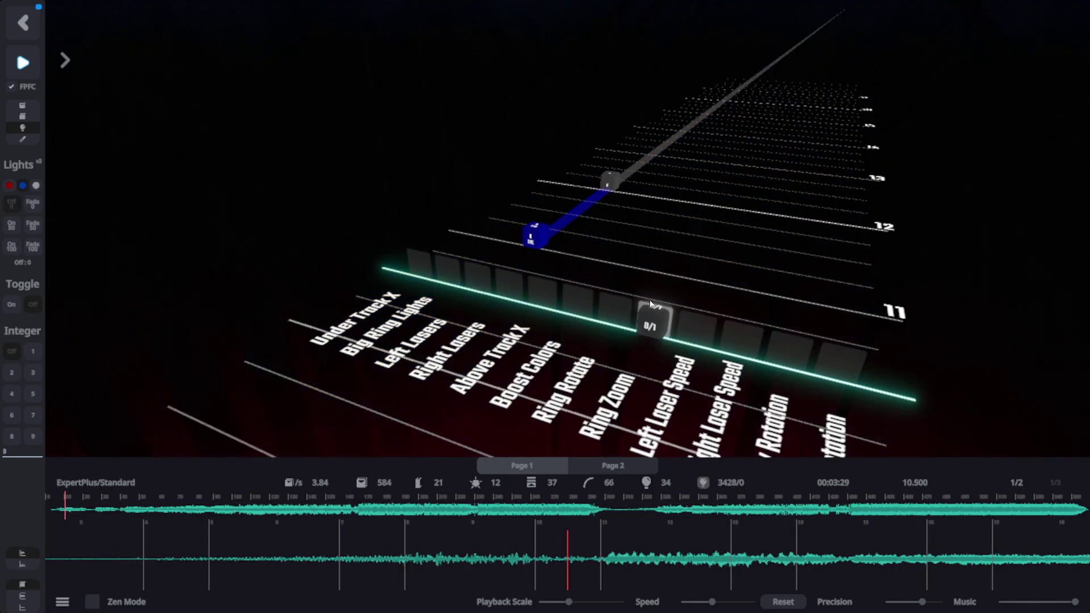
scroll(649, 303, down, 5)
scroll(649, 304, up, 4)
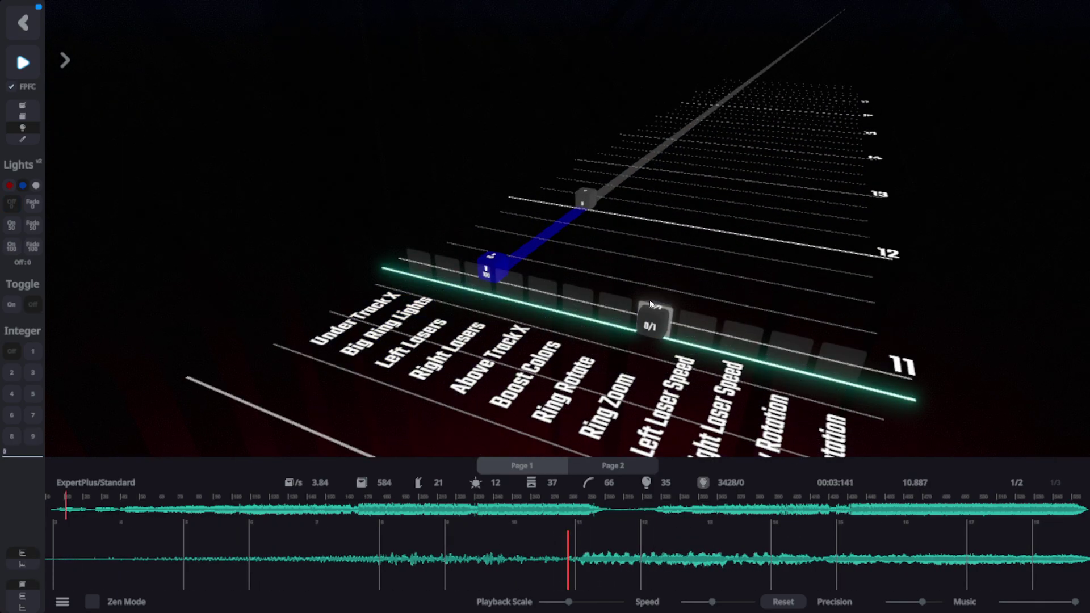
scroll(650, 304, down, 4)
scroll(604, 303, up, 2)
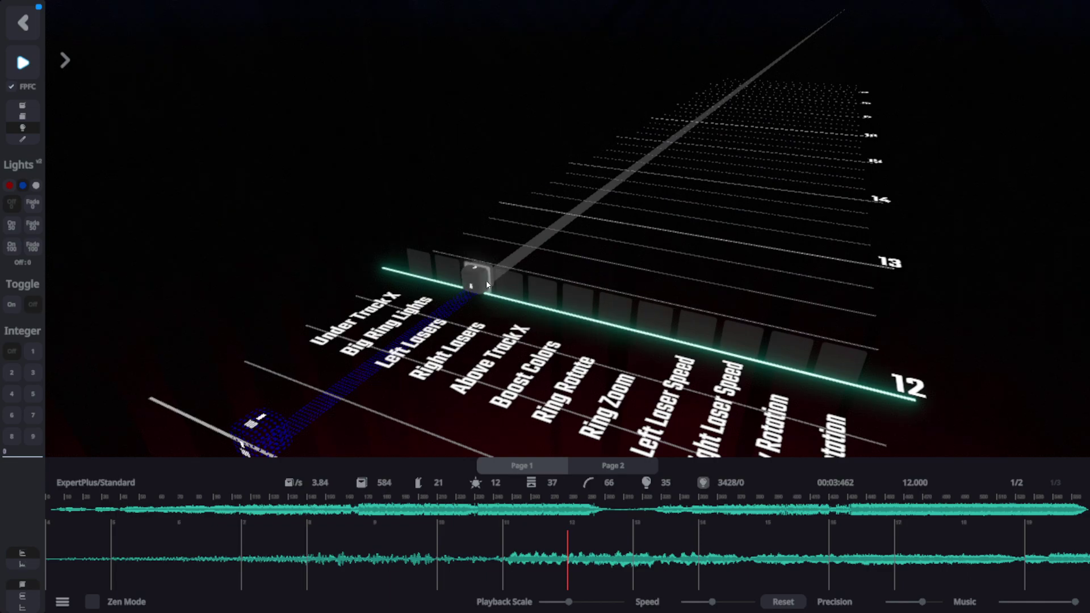
Replace the Left Lasers event at beat 12 with a blue Fade 0 event and scrub across it to preview the fade.
scroll(645, 289, up, 3)
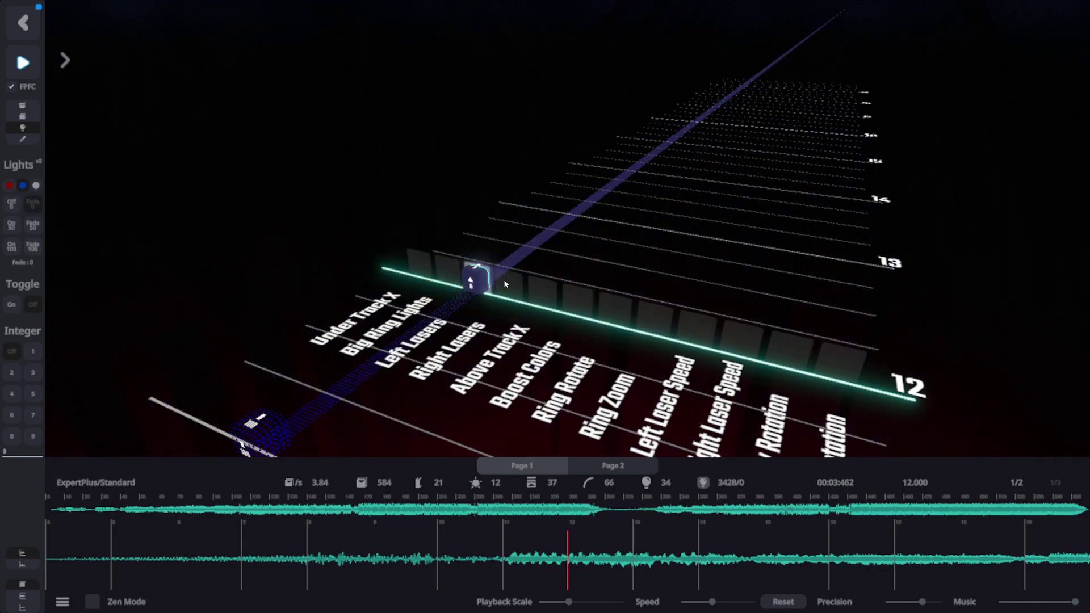
scroll(644, 289, down, 6)
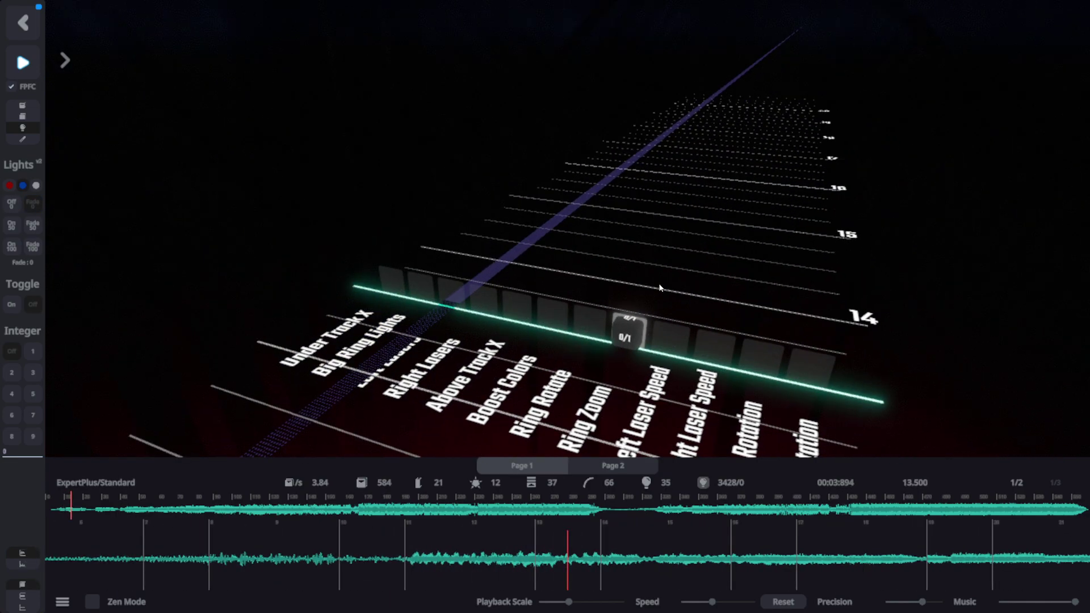
scroll(444, 312, up, 3)
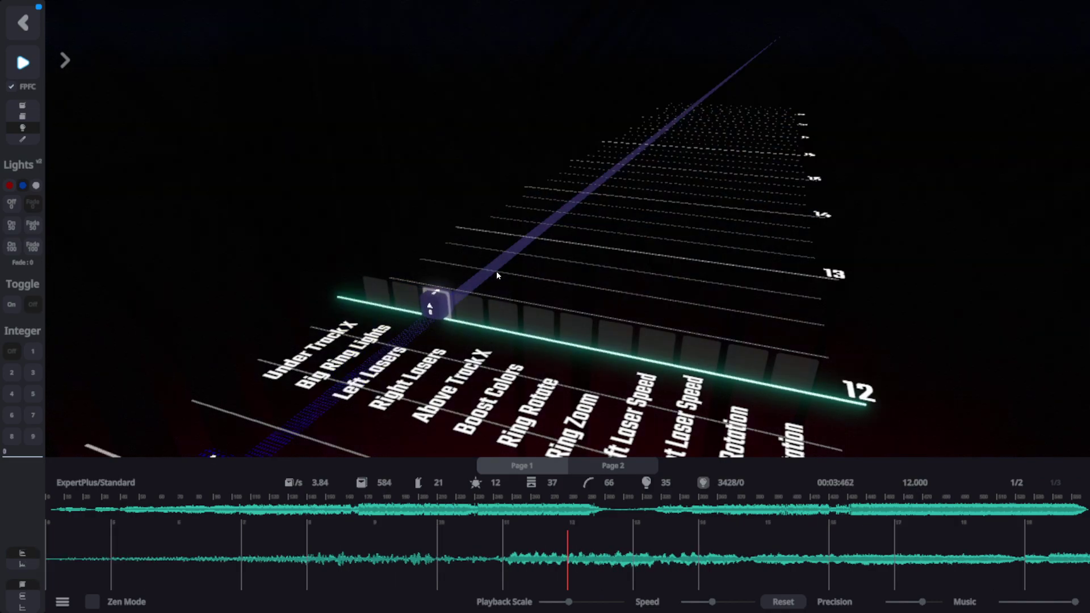
Replace the Left Lasers event at beat 12 with a blue Fade 100 event and preview the transition from beat 11.
click(437, 311)
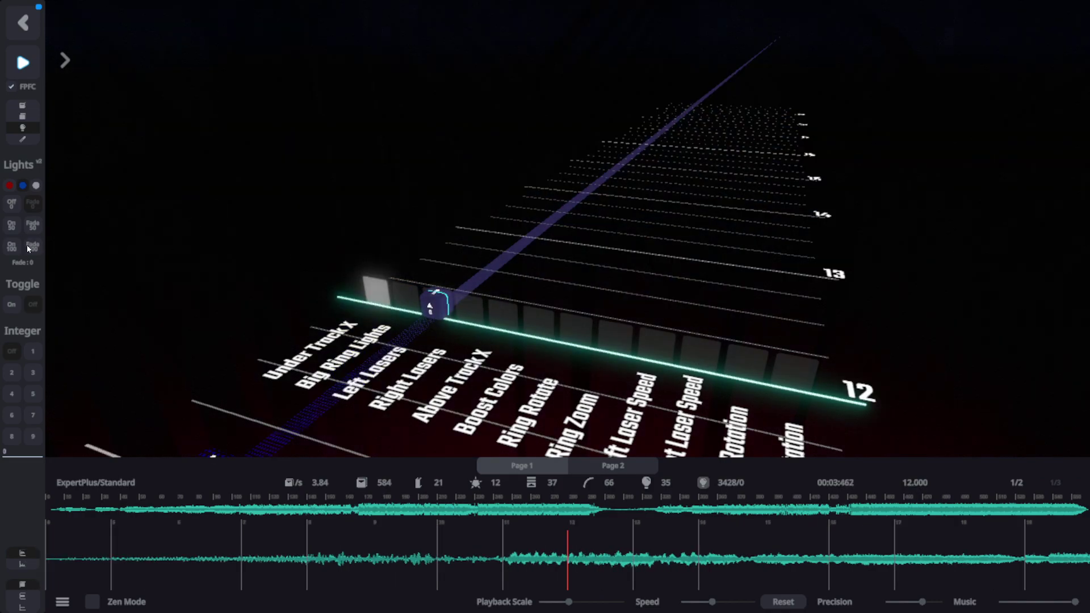
click(28, 248)
click(437, 309)
scroll(440, 310, down, 1)
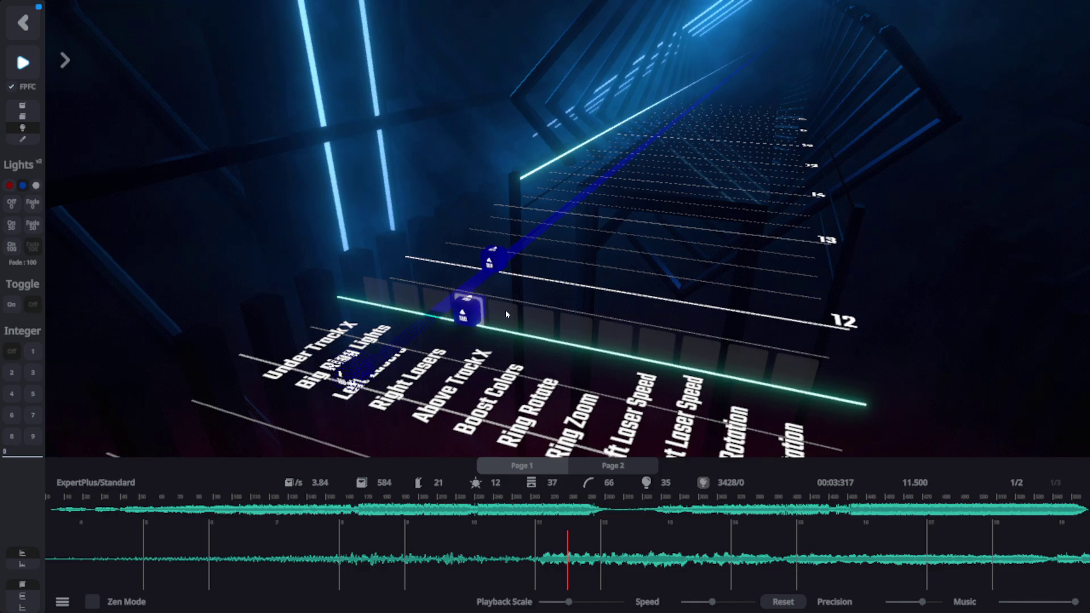
scroll(573, 302, down, 1)
Replace the On 100 event on the Left Lasers lane at beat 11 with a blue Fade 100 event.
right_click(437, 307)
click(12, 205)
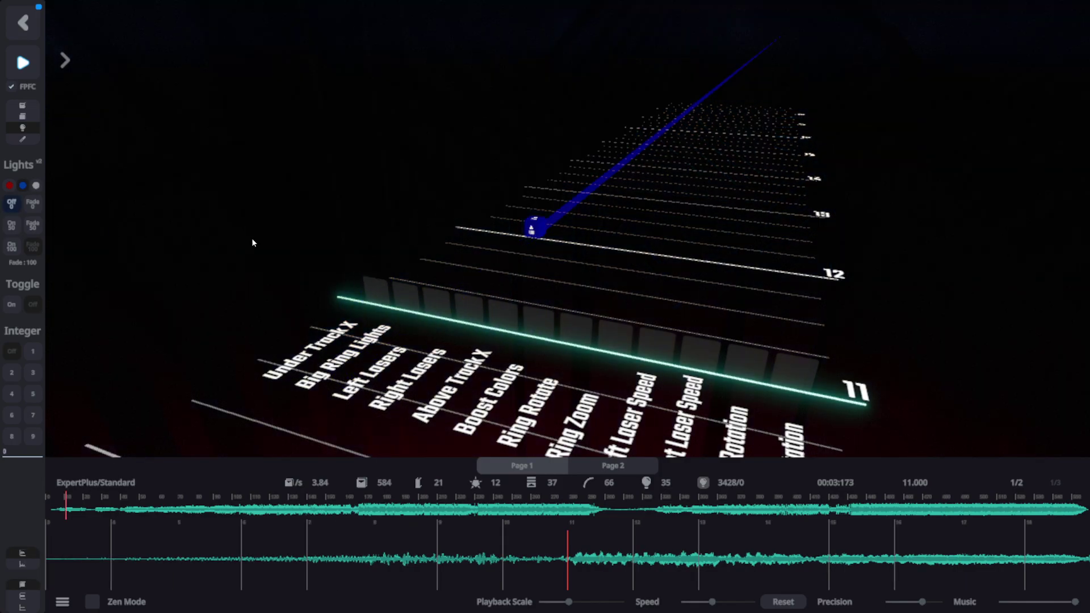
click(437, 306)
scroll(448, 272, down, 1)
scroll(388, 261, up, 1)
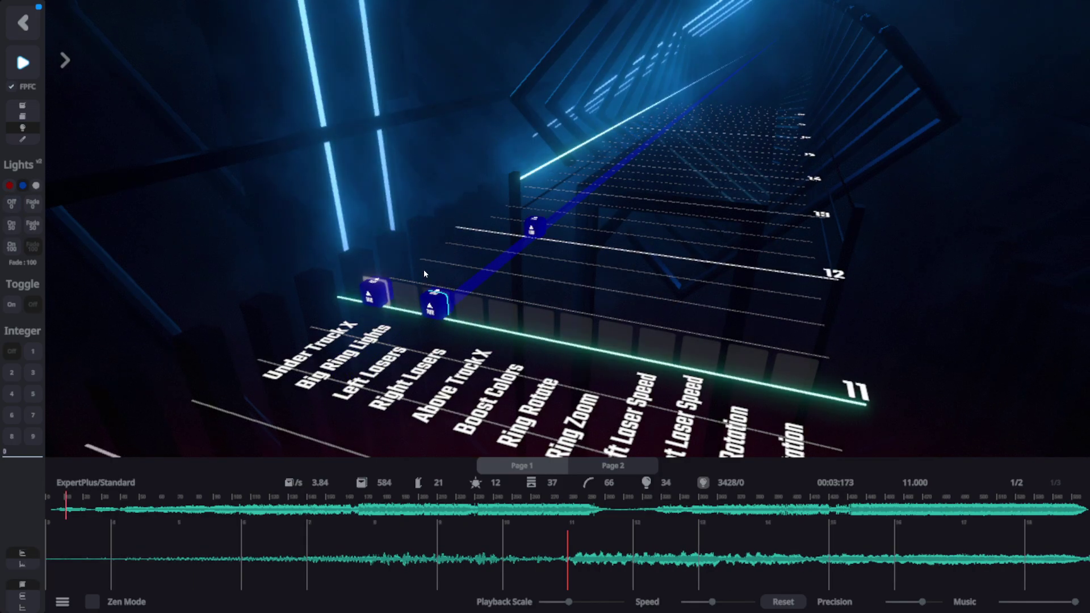
click(440, 306)
Replace the Left Lasers event at beat 11 with an Off event and scrub forward to preview the fade-in to beat 12.
right_click(434, 306)
click(11, 204)
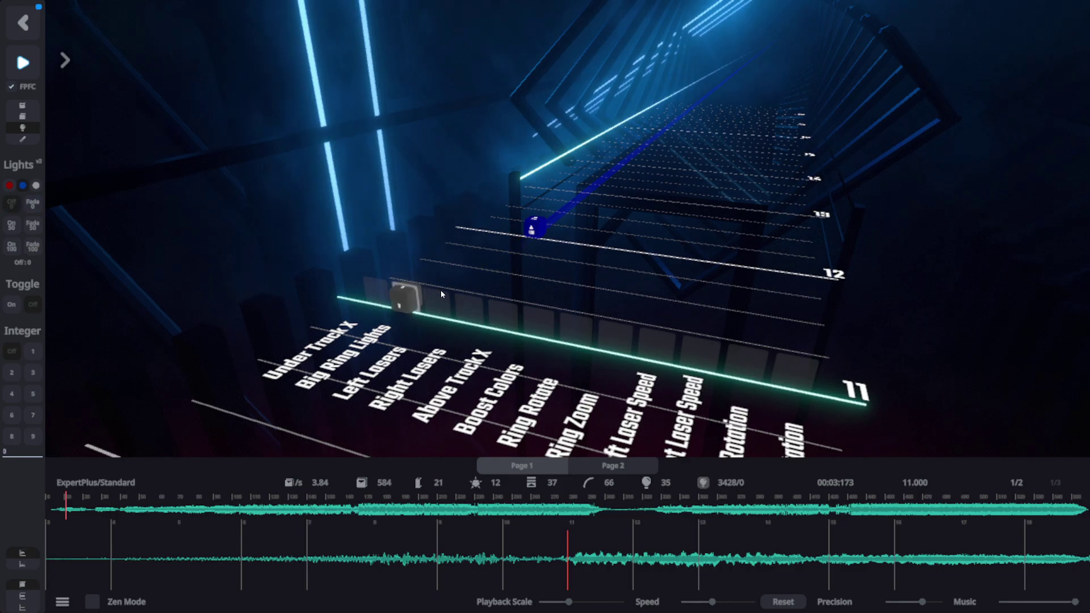
click(440, 301)
scroll(641, 296, down, 2)
scroll(640, 293, down, 3)
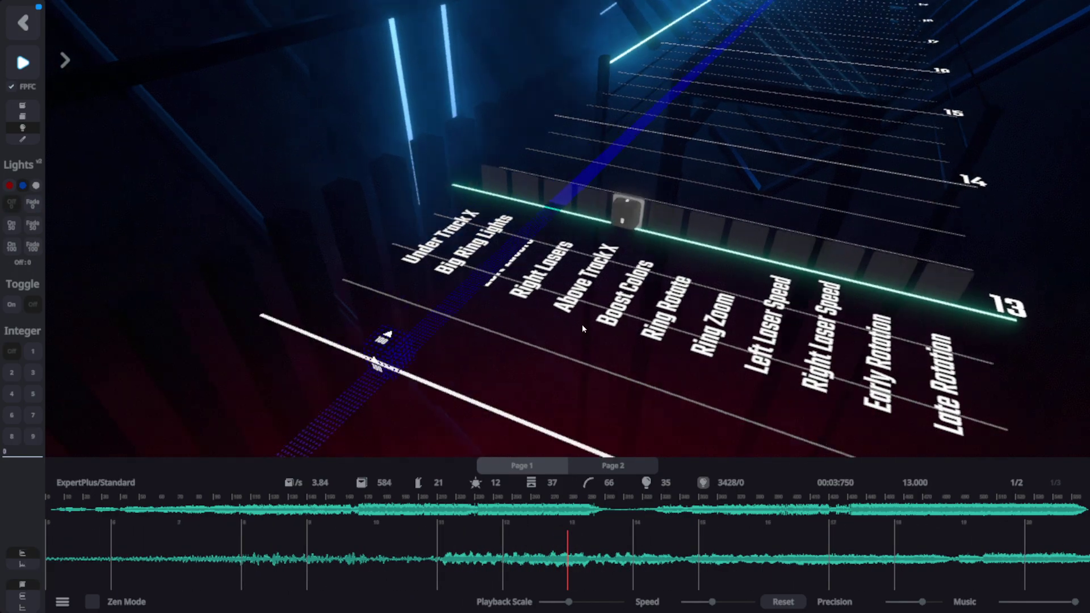
Delete the Left Lasers events at beats 11 and 12.
drag(581, 324, 630, 335)
key(1)
scroll(446, 322, down, 1)
scroll(446, 321, up, 1)
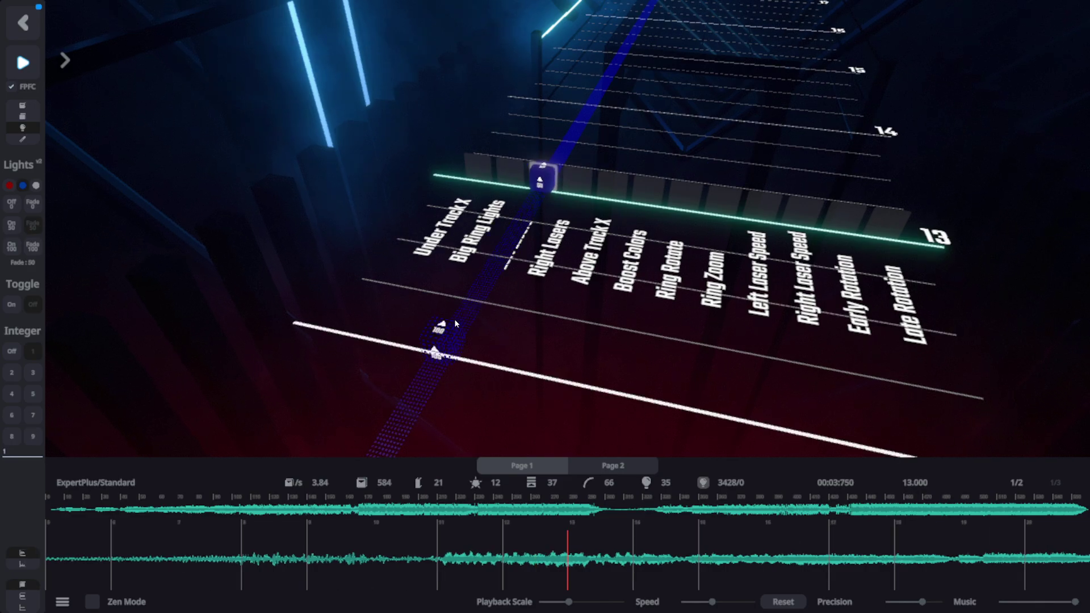
scroll(443, 340, up, 1)
middle_click(541, 182)
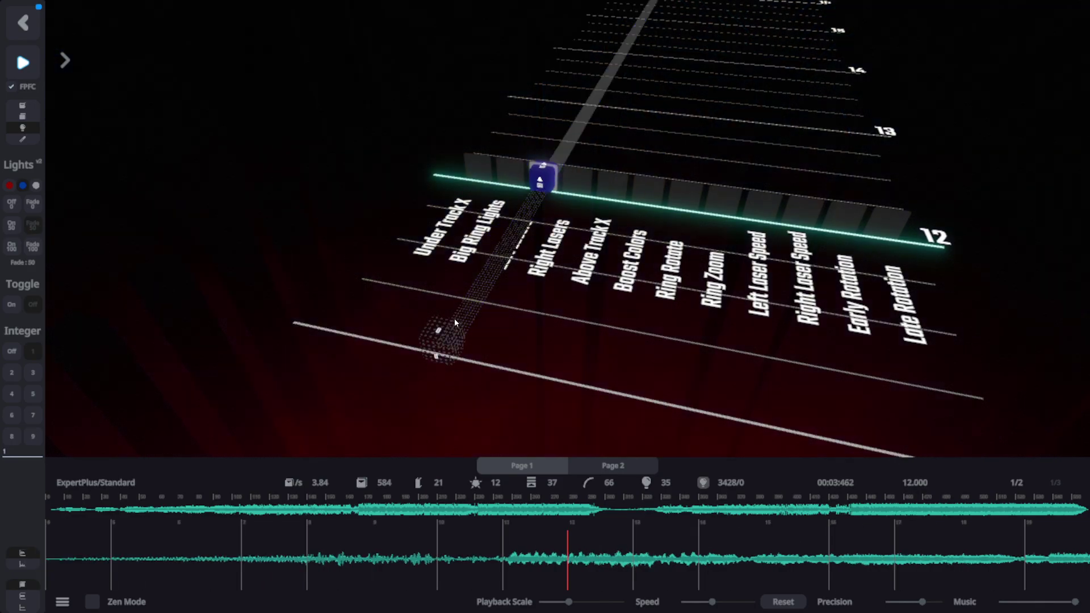
middle_click(449, 336)
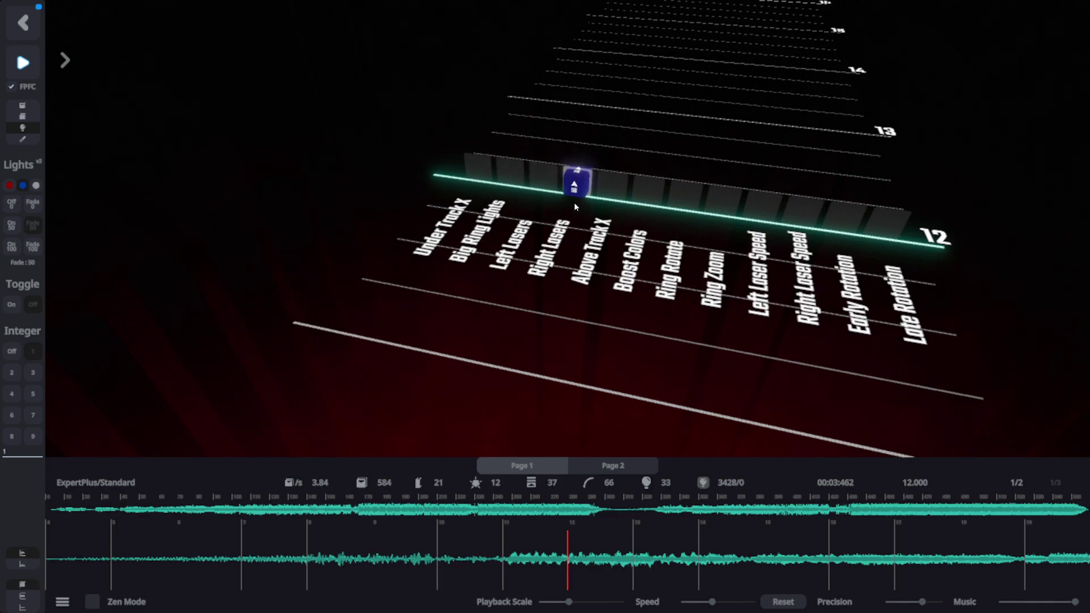
Place red Fade 50 events at beat 0 on the Under Track X, Big Ring Lights, Left Lasers, Right Lasers and Above Track X lanes, and preview playback.
drag(574, 203, 578, 167)
drag(586, 260, 587, 297)
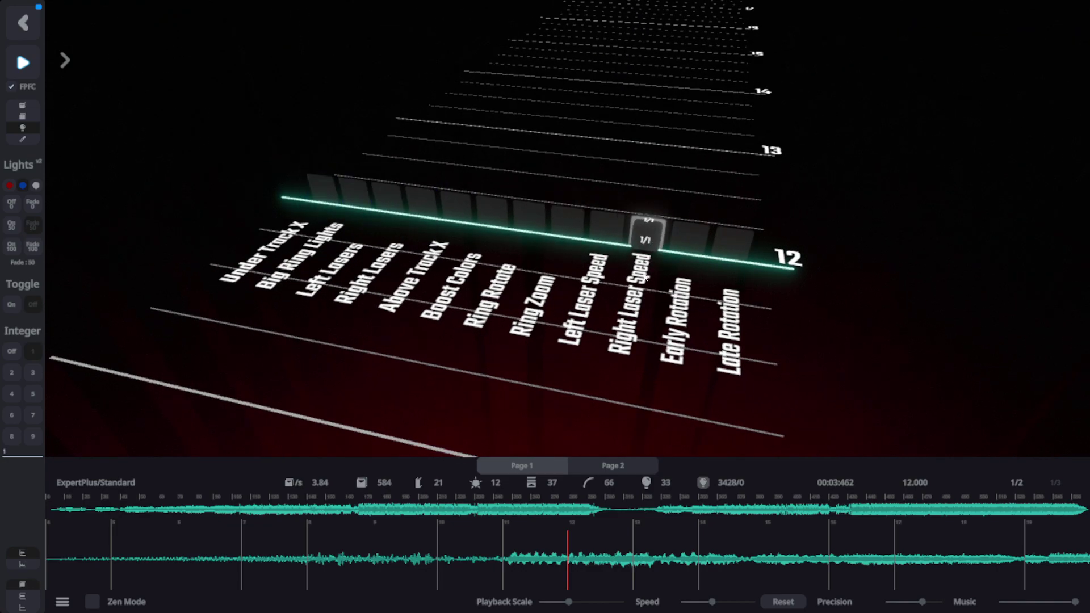
drag(651, 239, 635, 277)
scroll(611, 274, down, 13)
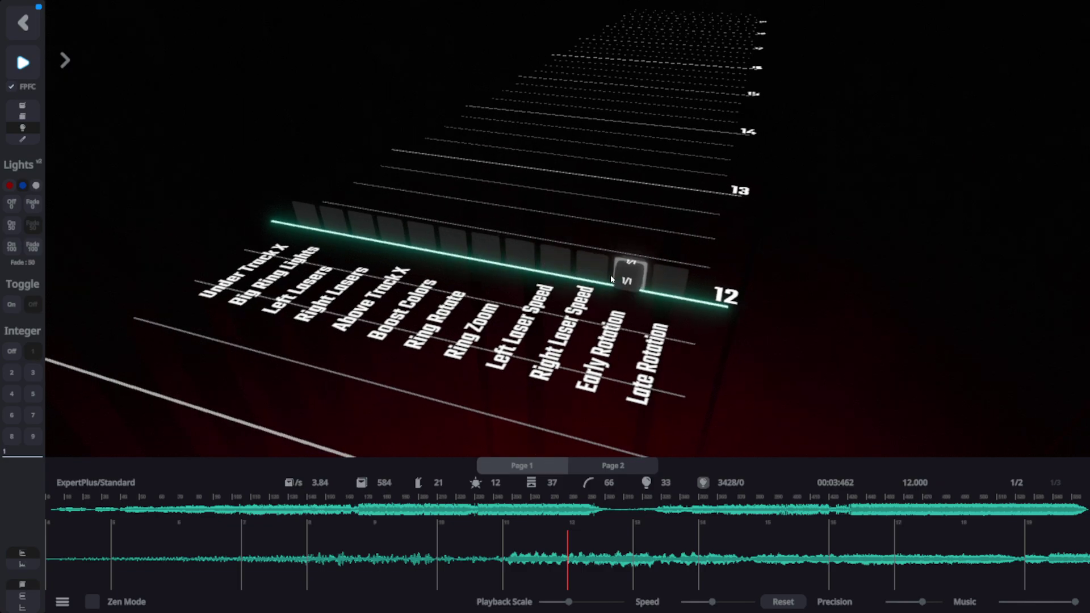
scroll(568, 248, down, 11)
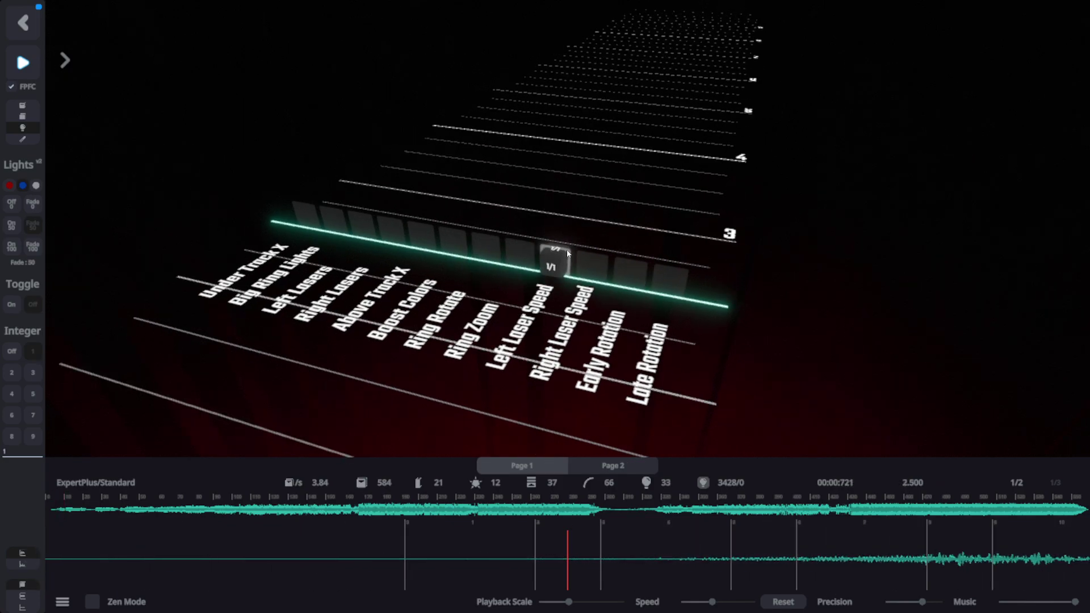
click(10, 187)
click(308, 210)
click(337, 219)
click(366, 227)
click(397, 235)
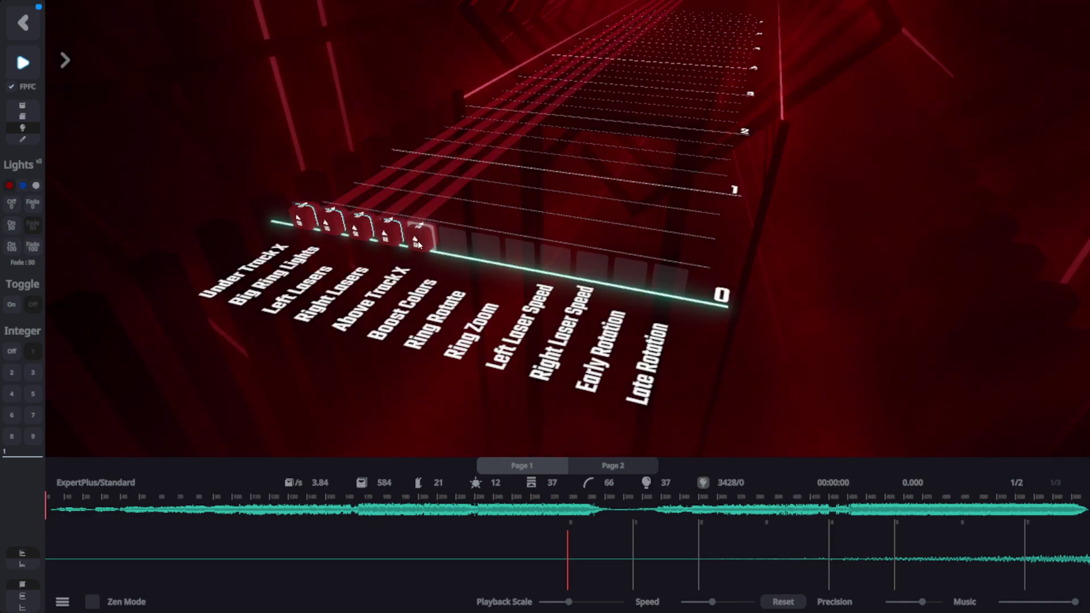
click(419, 241)
key(space)
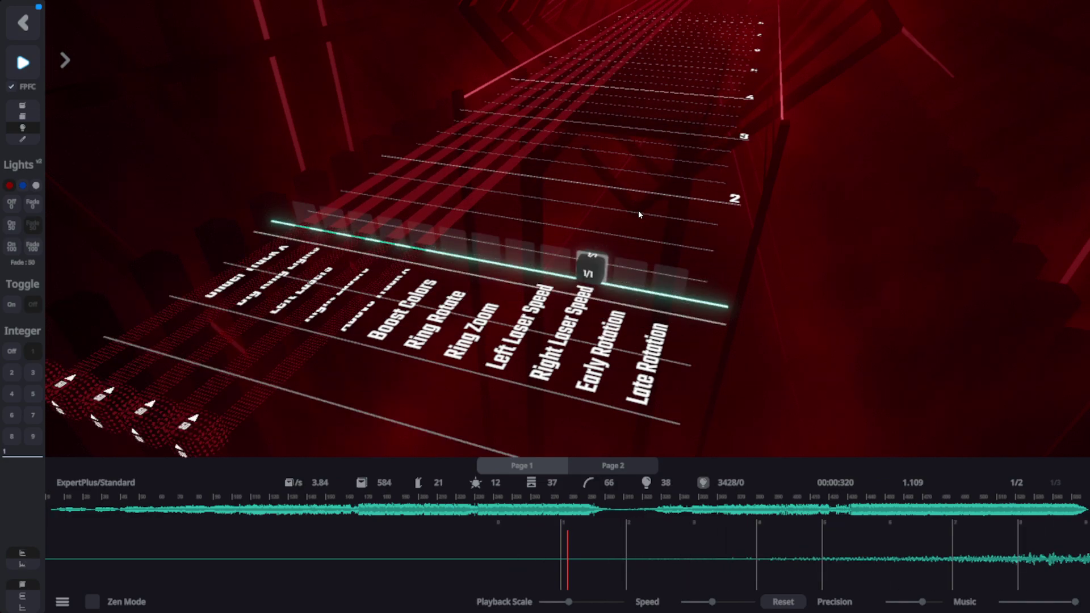
scroll(638, 214, down, 2)
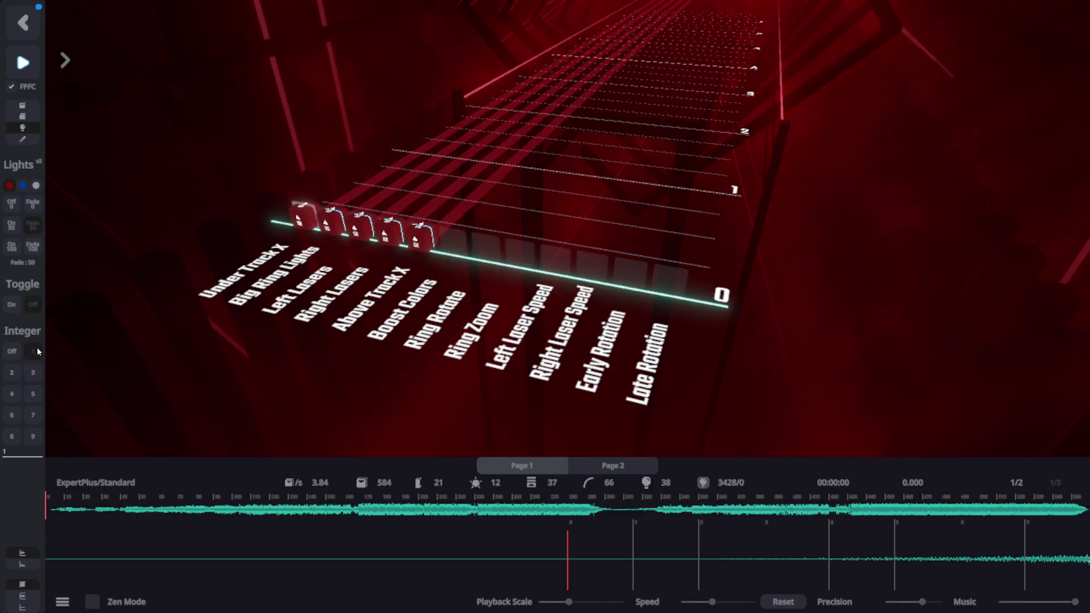
Choose integer value 5, place a Ring Rotate event at beat 1 and scrub across it to preview the ring rotation.
click(34, 396)
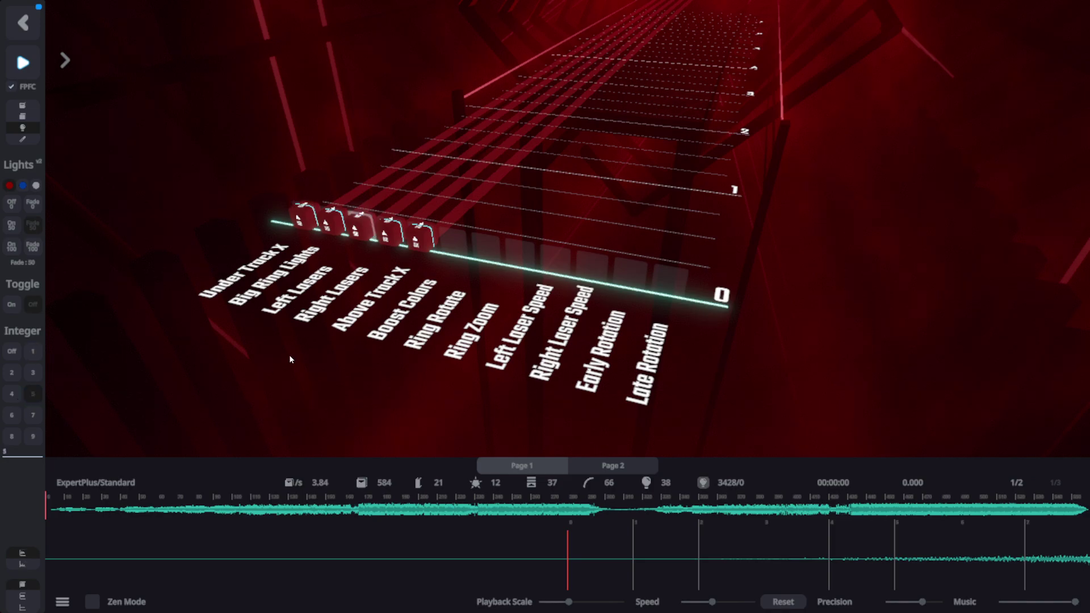
scroll(491, 252, down, 2)
click(492, 257)
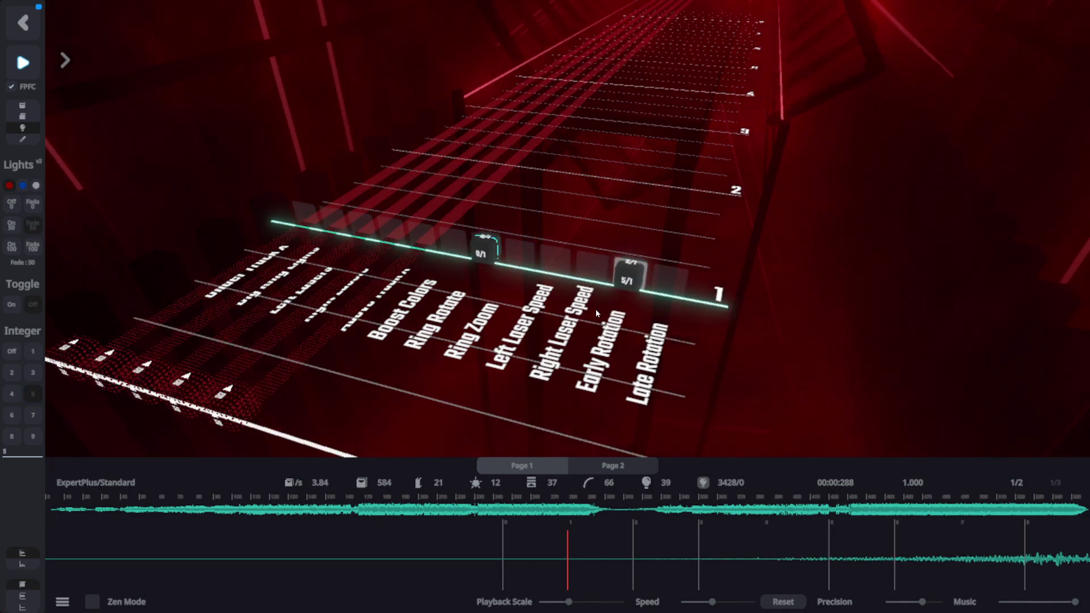
scroll(596, 307, down, 2)
scroll(598, 305, up, 2)
drag(599, 306, 612, 277)
scroll(612, 280, up, 1)
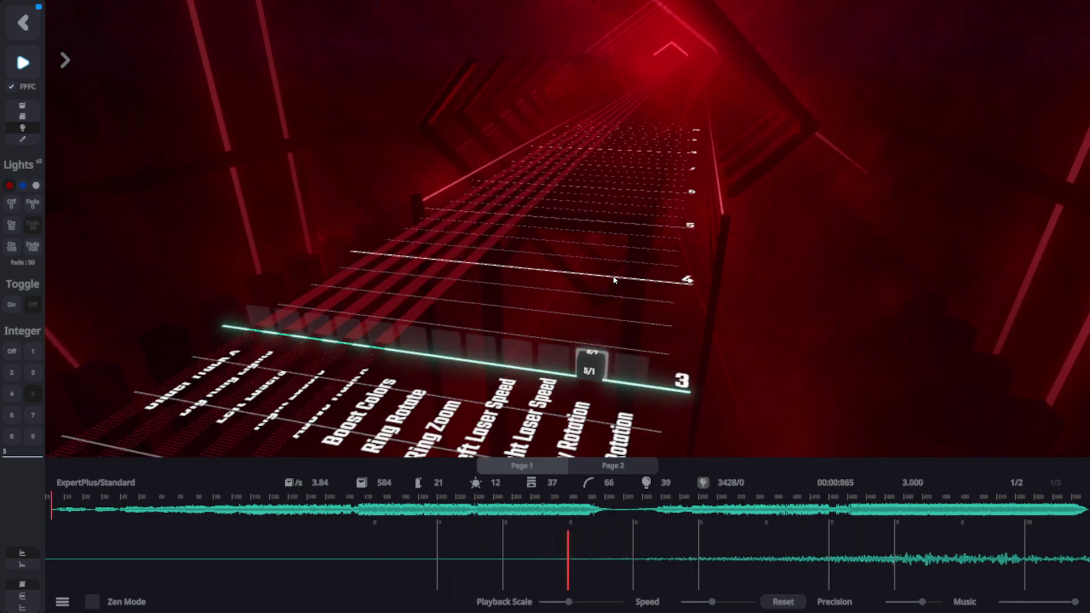
scroll(612, 284, down, 1)
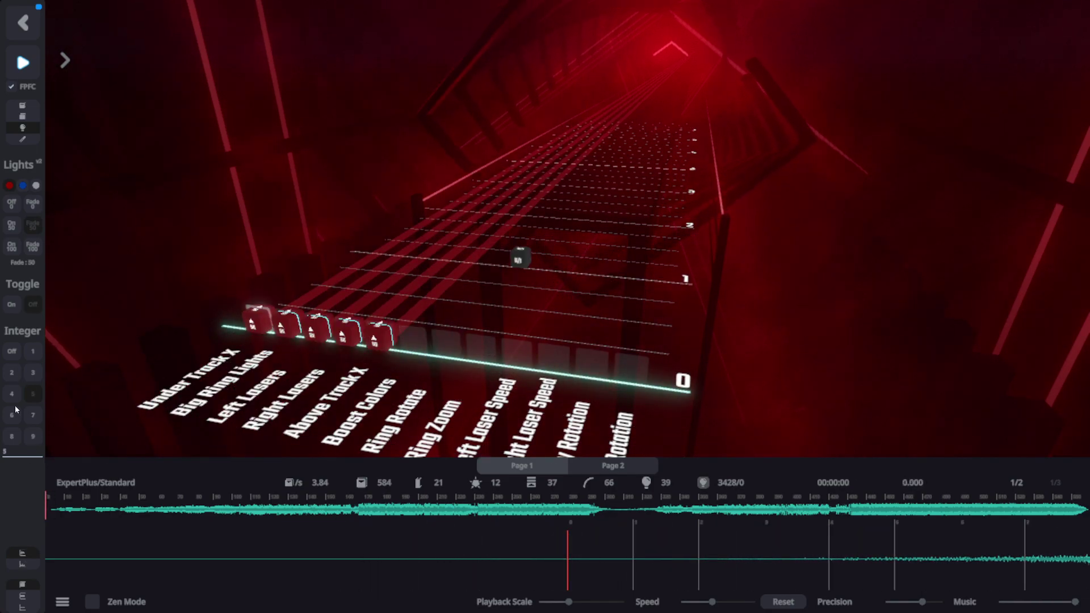
scroll(648, 364, up, 4)
scroll(648, 364, up, 6)
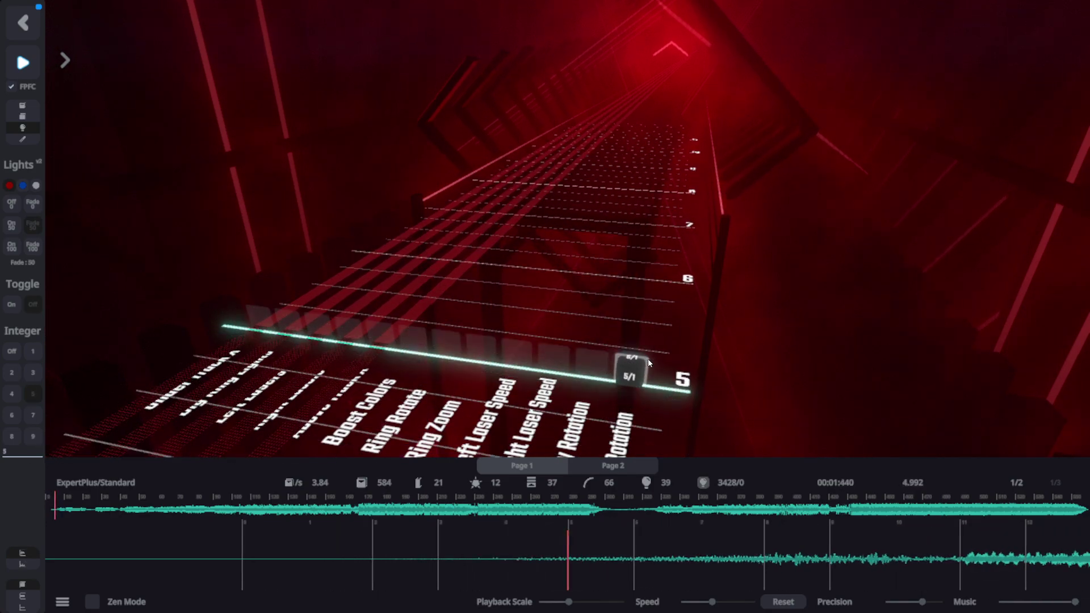
Delete the Ring Rotate event at beat 1.
scroll(648, 363, down, 10)
drag(598, 373, 520, 361)
right_click(554, 354)
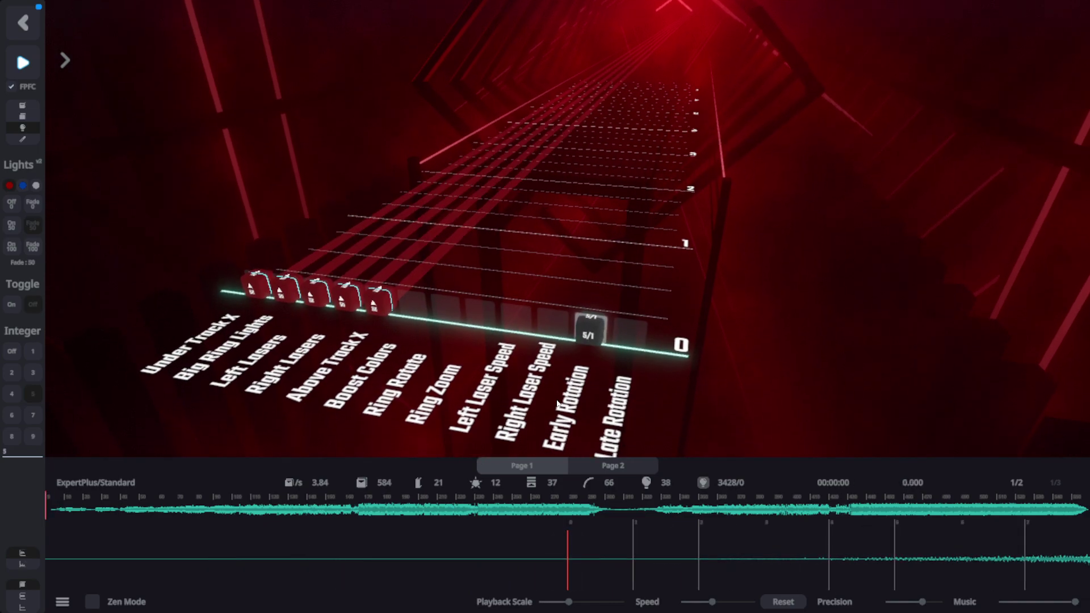
Place value 5 events on the Left Laser Speed and Right Laser Speed lanes at beat 0 and scrub forward to preview the laser movement.
middle_click(513, 323)
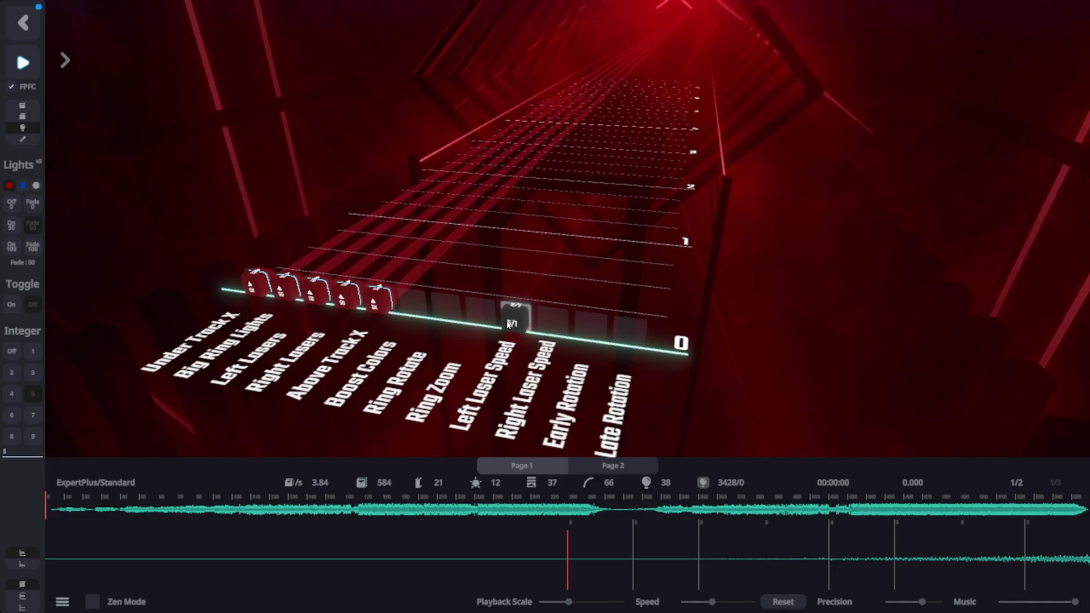
click(509, 323)
click(549, 321)
right_click(614, 343)
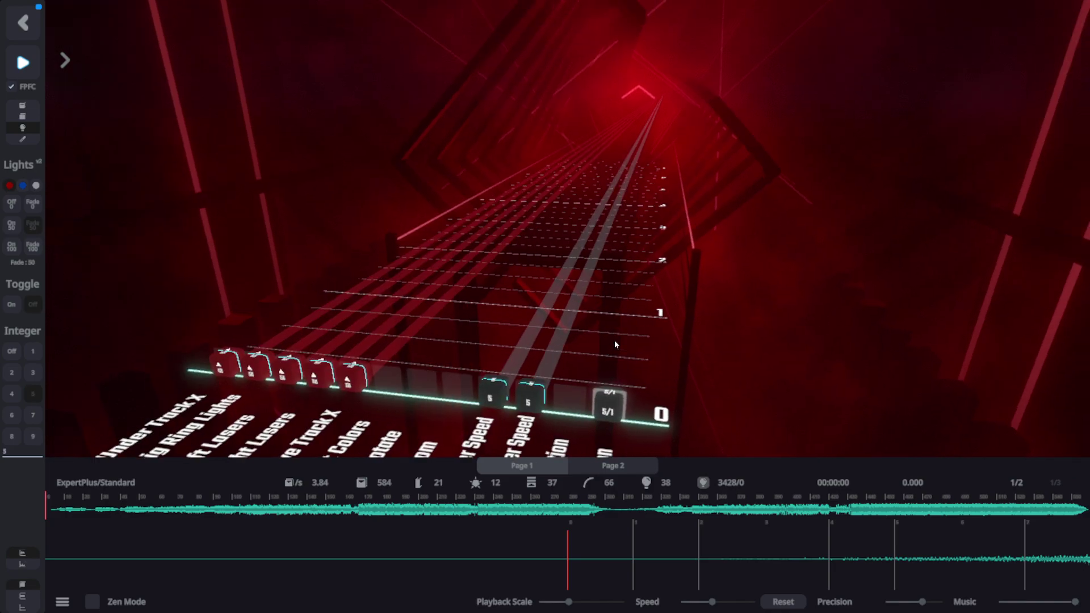
scroll(614, 343, up, 2)
scroll(614, 339, down, 9)
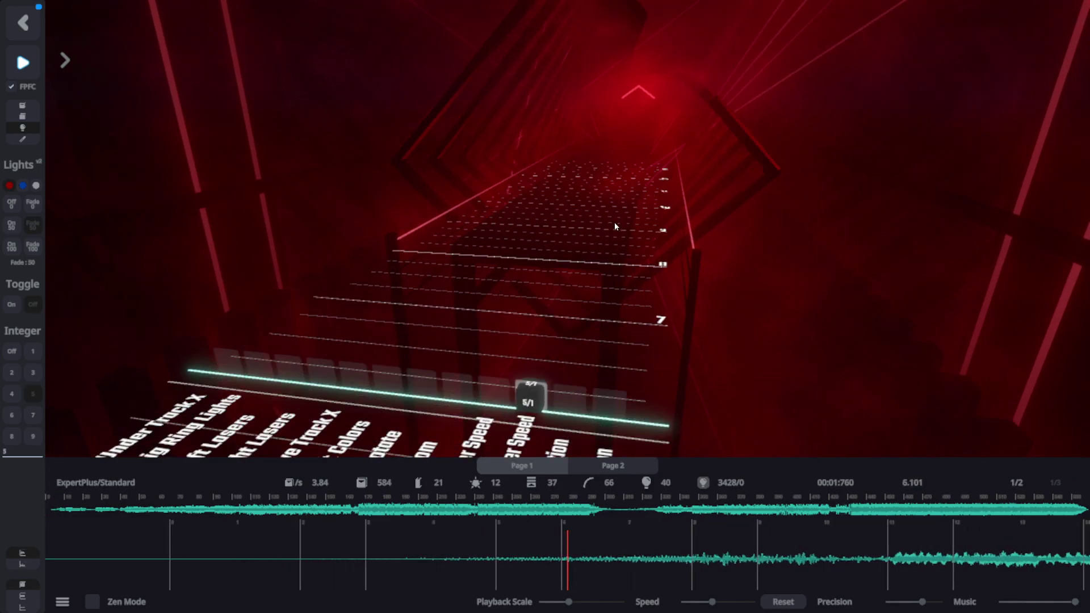
scroll(590, 296, up, 11)
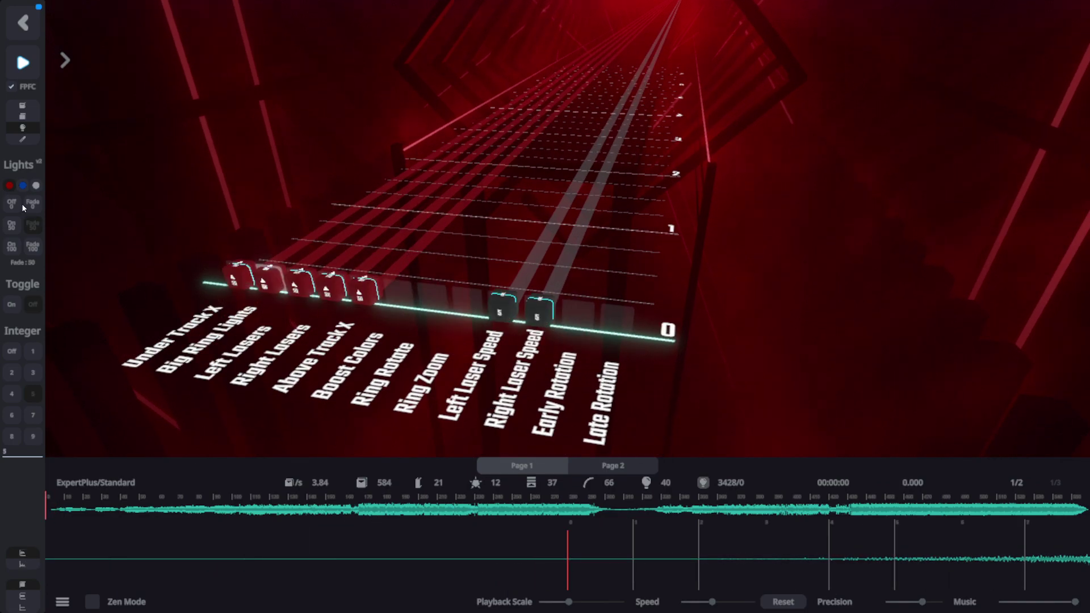
Place red Fade 50 events on the Left Lasers and Right Lasers lanes at beat 1.
scroll(278, 299, down, 2)
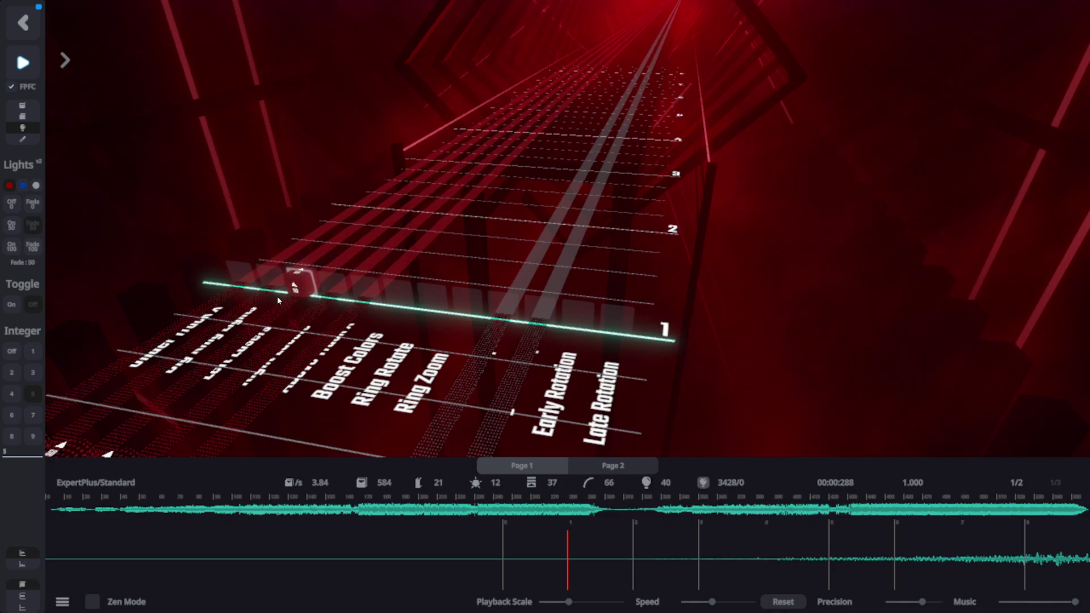
click(269, 280)
click(301, 283)
click(332, 287)
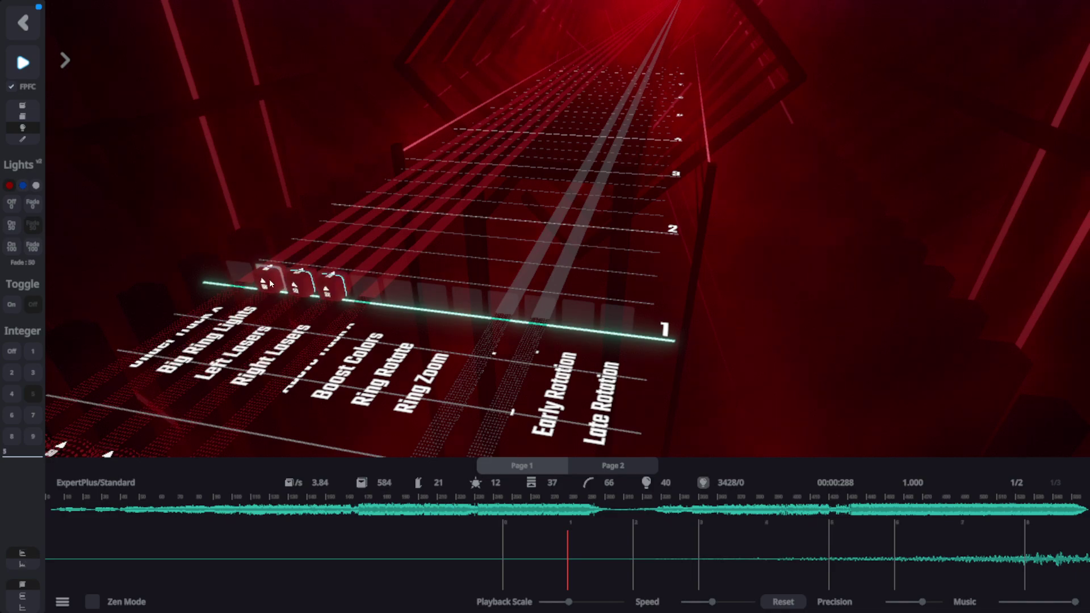
With 1/4 beat precision, place red On 100 events on the Left Lasers and Right Lasers lanes at beats 1.375, 1.625 and 1.875.
click(12, 246)
scroll(348, 284, up, 1)
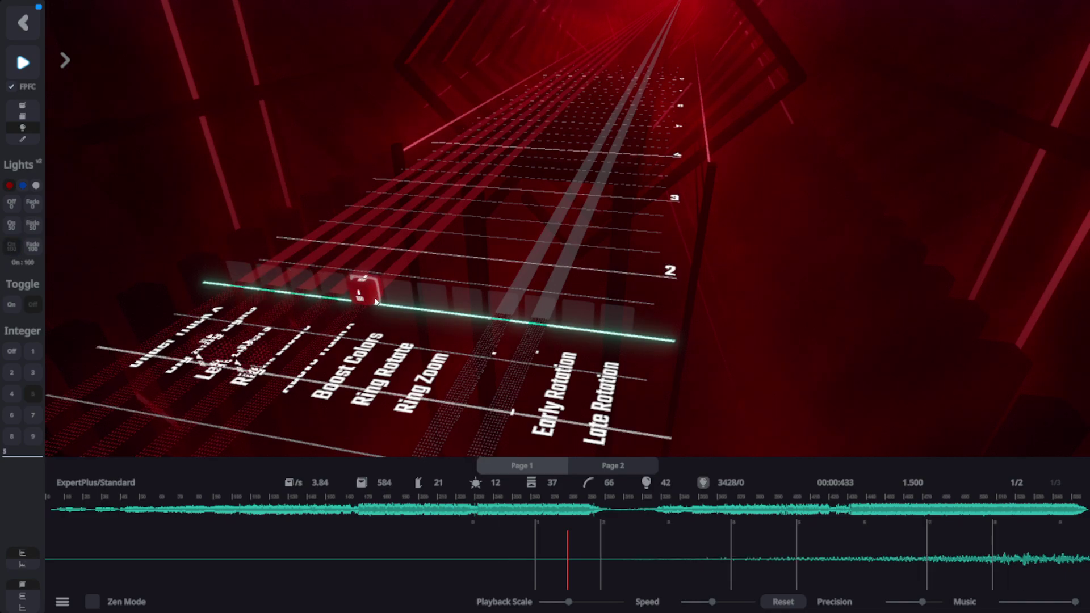
key(a)
scroll(366, 298, down, 3)
scroll(545, 306, up, 3)
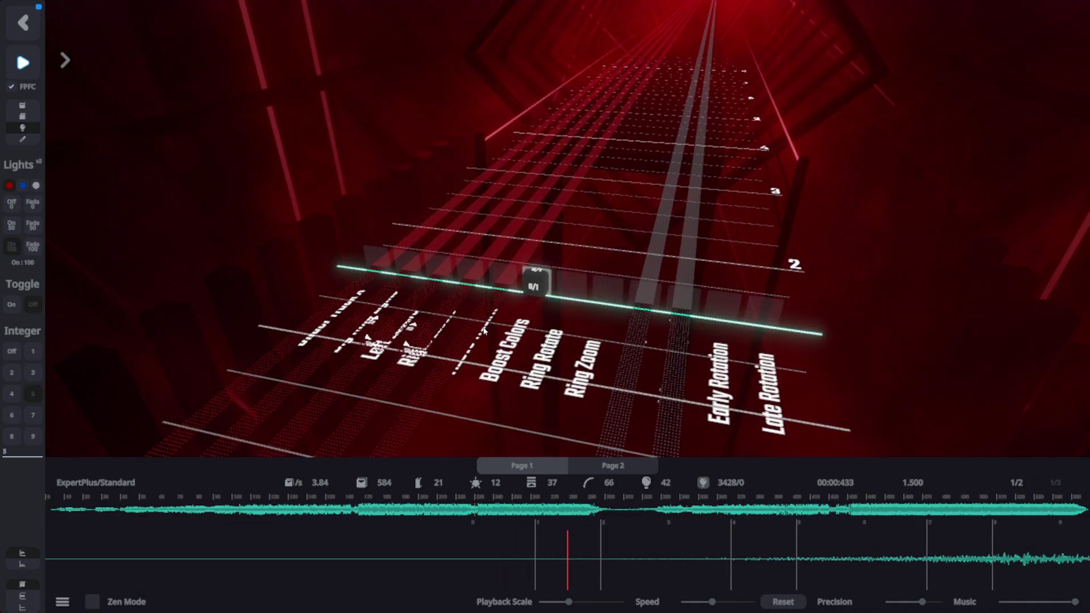
scroll(484, 330, up, 1)
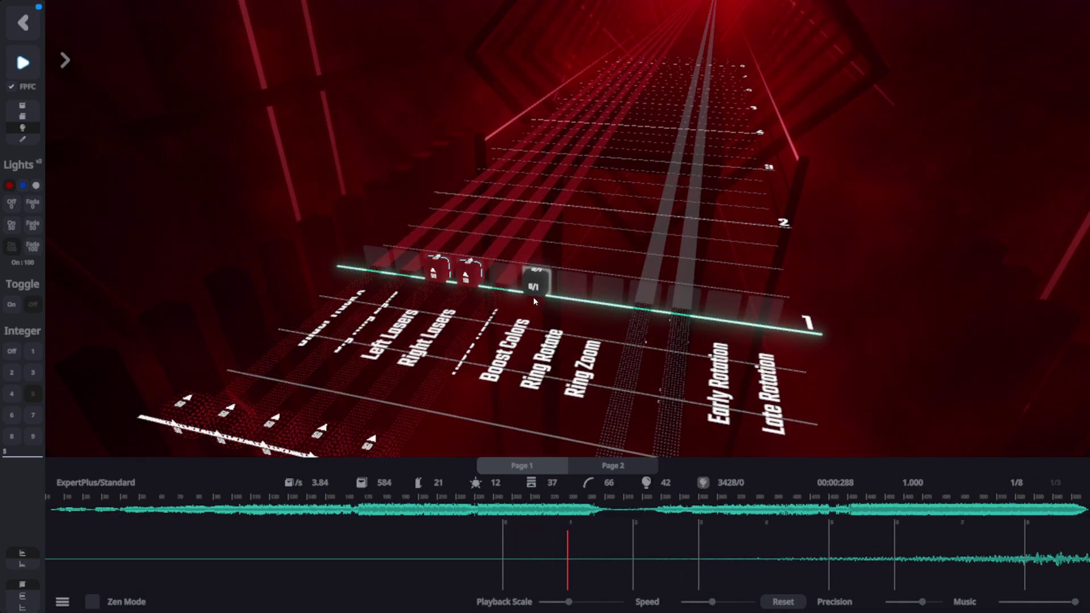
scroll(533, 296, down, 1)
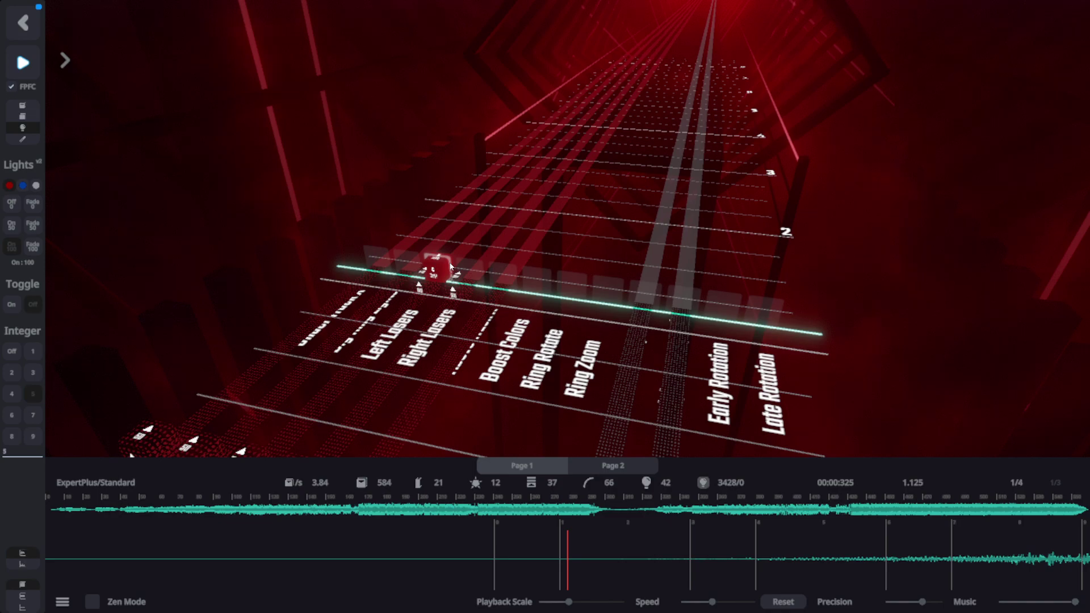
scroll(450, 266, up, 1)
click(444, 265)
click(464, 272)
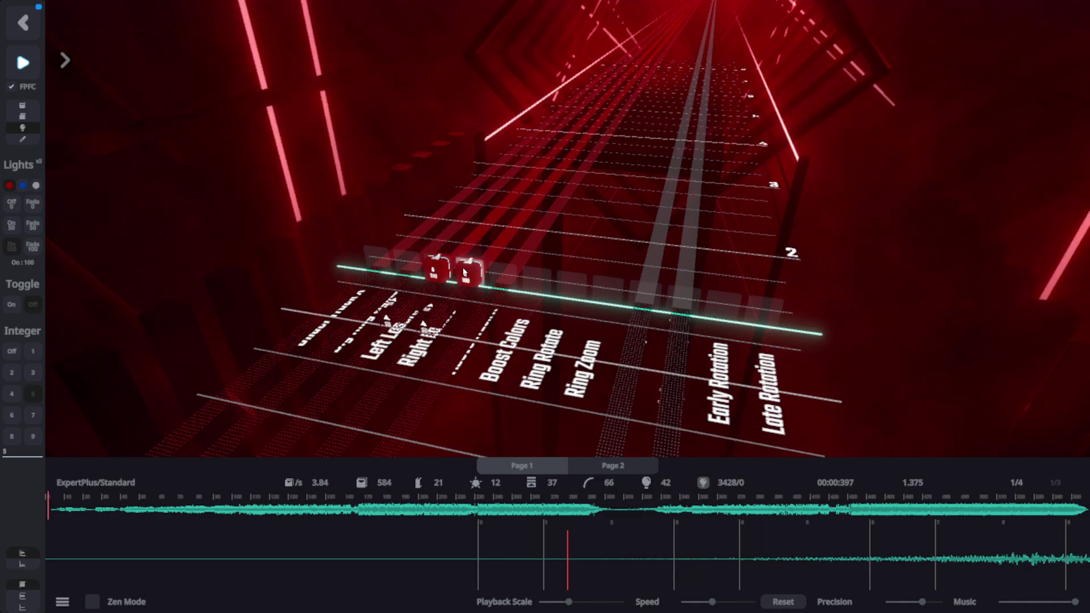
scroll(451, 267, down, 2)
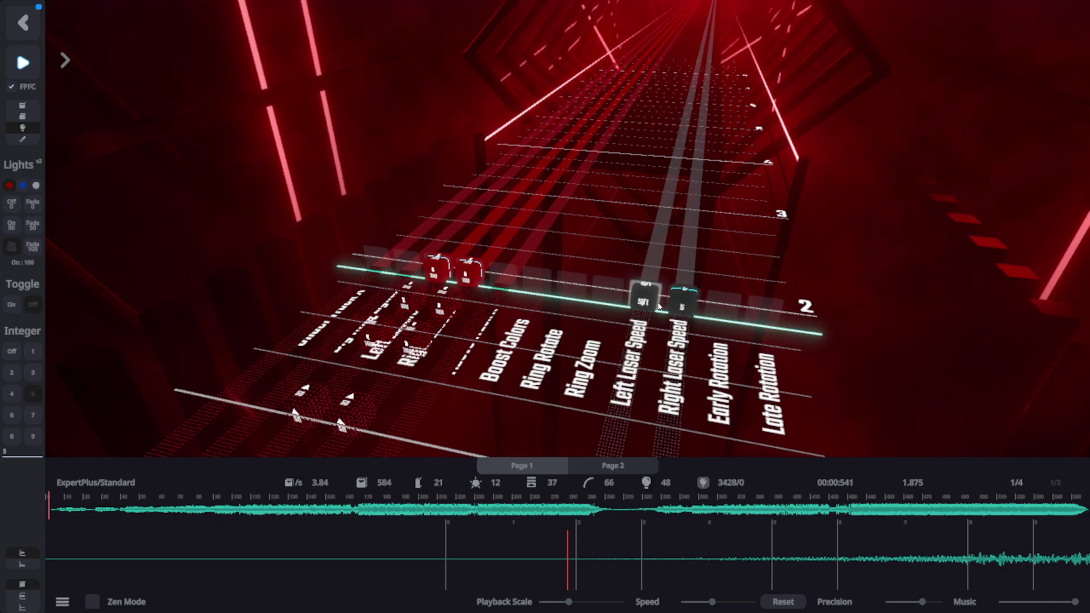
Place value 5 events on the Left Laser Speed and Right Laser Speed lanes at beats 1.375, 1.625 and 1.875.
scroll(660, 306, up, 1)
click(685, 305)
scroll(685, 304, down, 1)
click(650, 302)
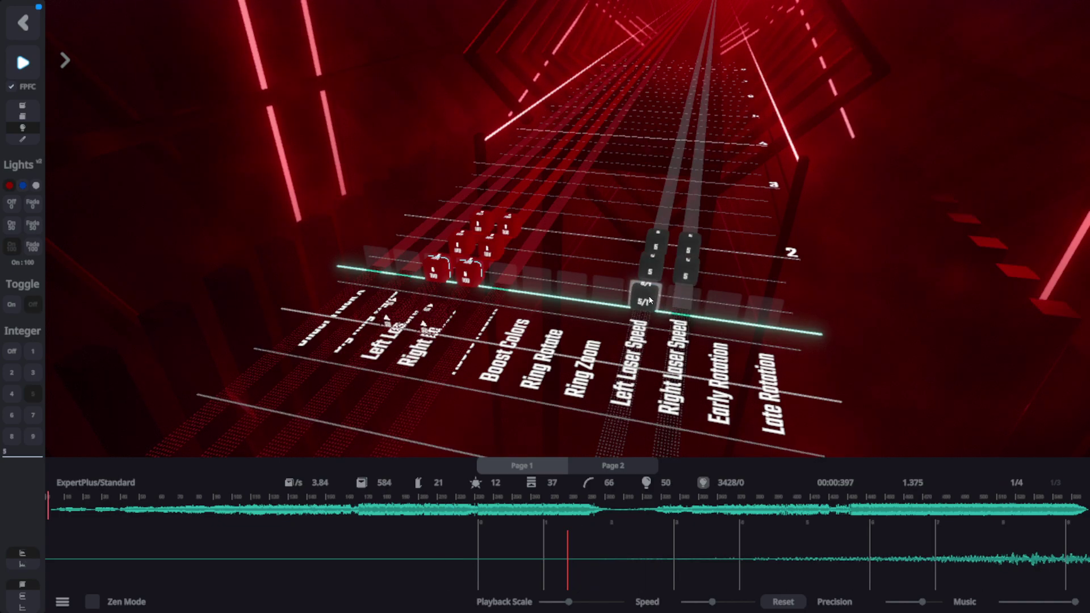
click(685, 305)
Play and scrub through the first four beats to preview the laser flashes and speed changes.
drag(686, 305, 702, 270)
key(space)
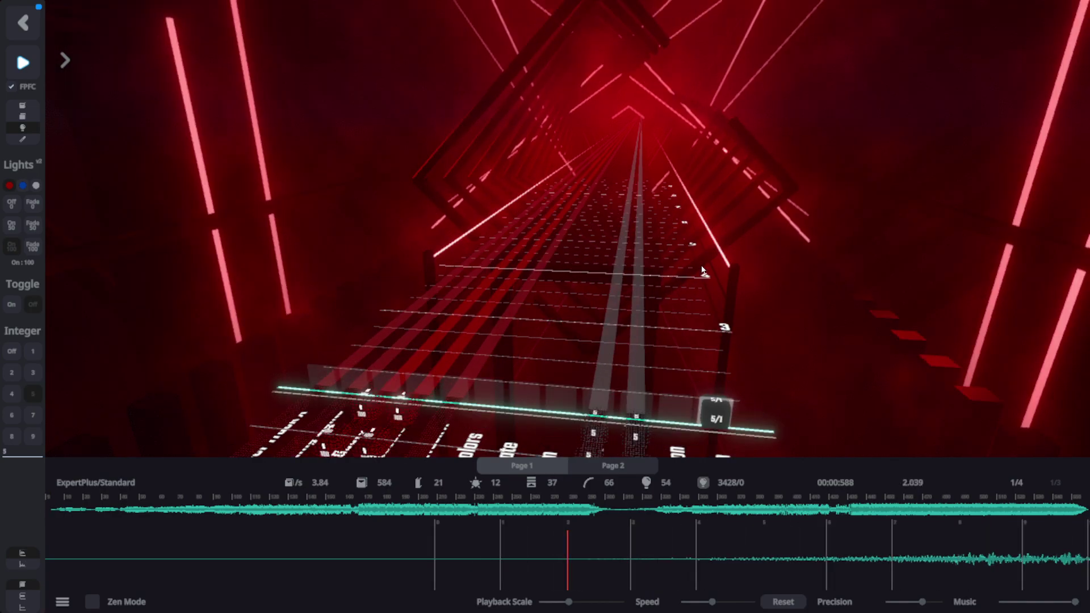
scroll(701, 271, down, 9)
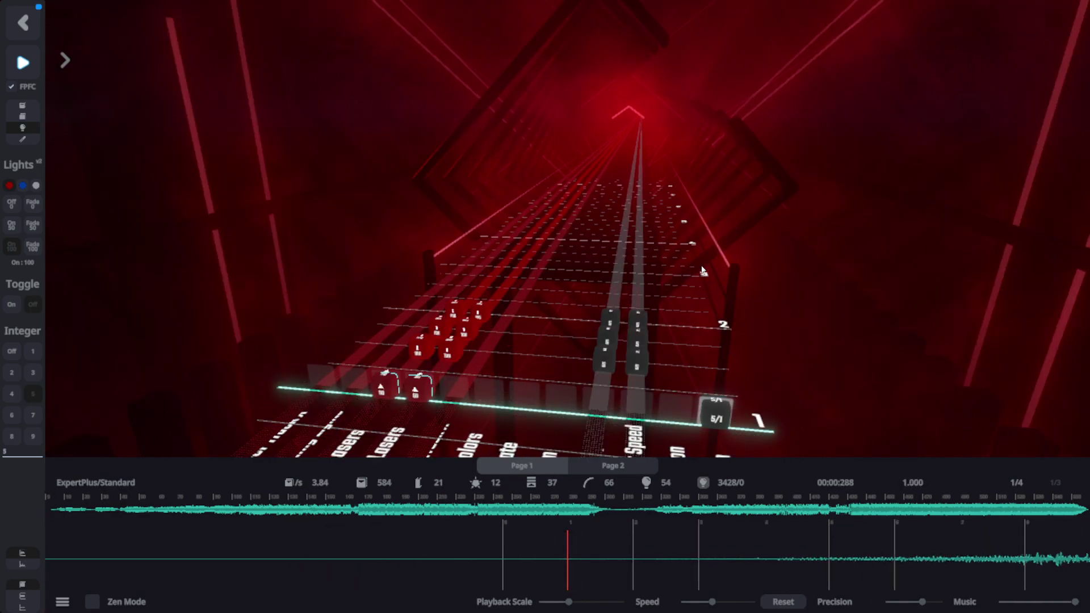
key(space)
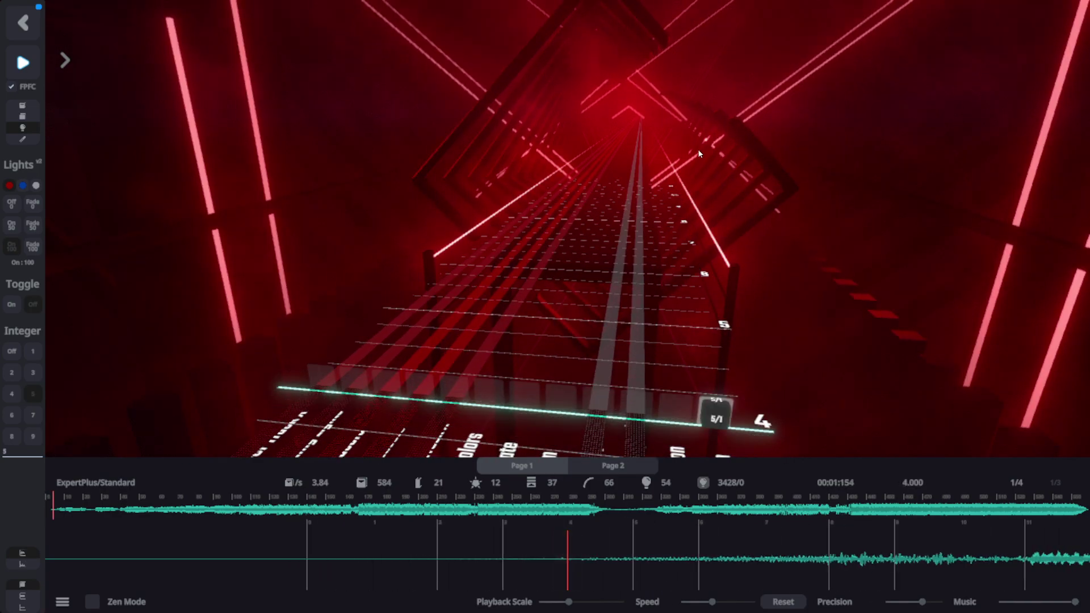
scroll(623, 278, up, 10)
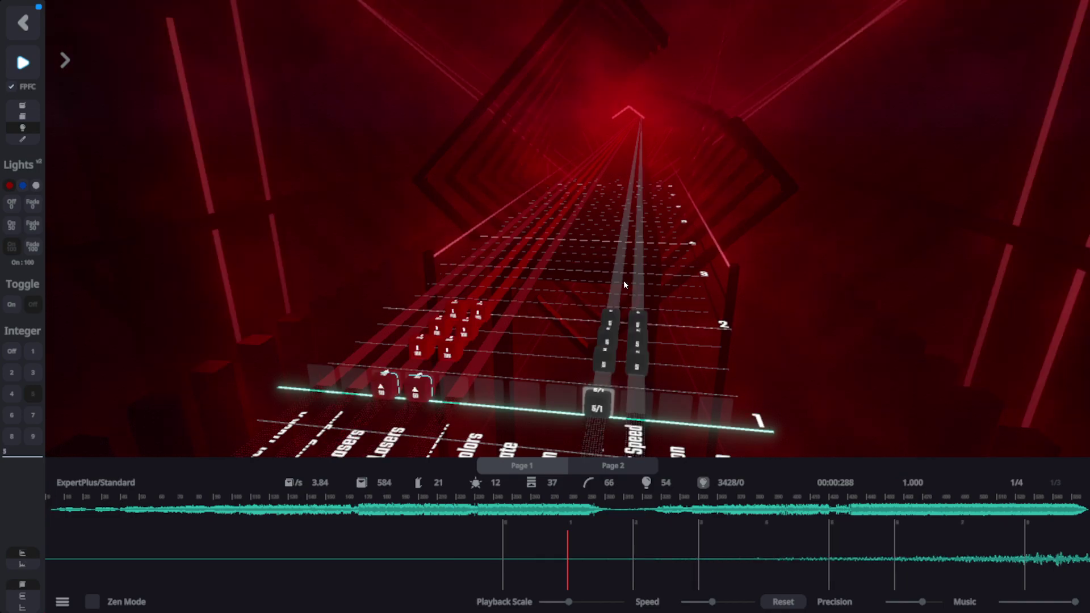
scroll(623, 280, down, 4)
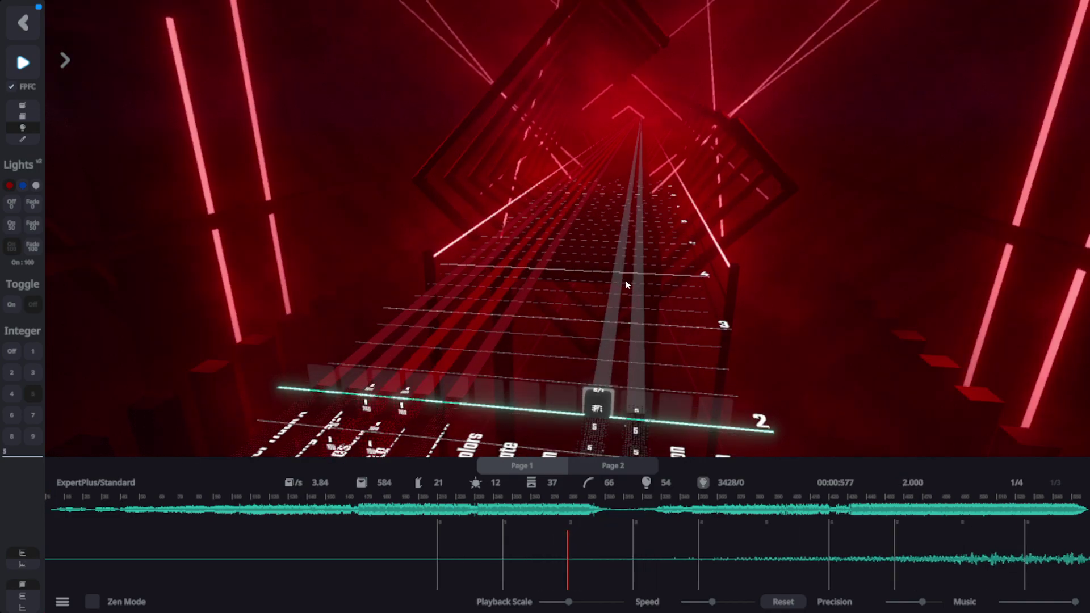
drag(623, 204, 634, 208)
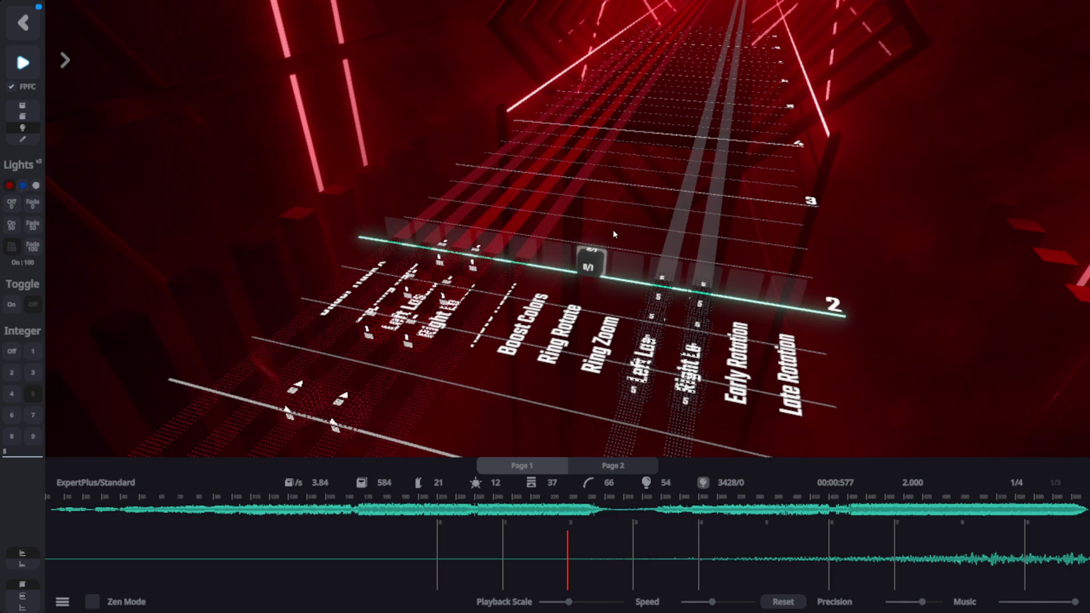
drag(612, 230, 621, 200)
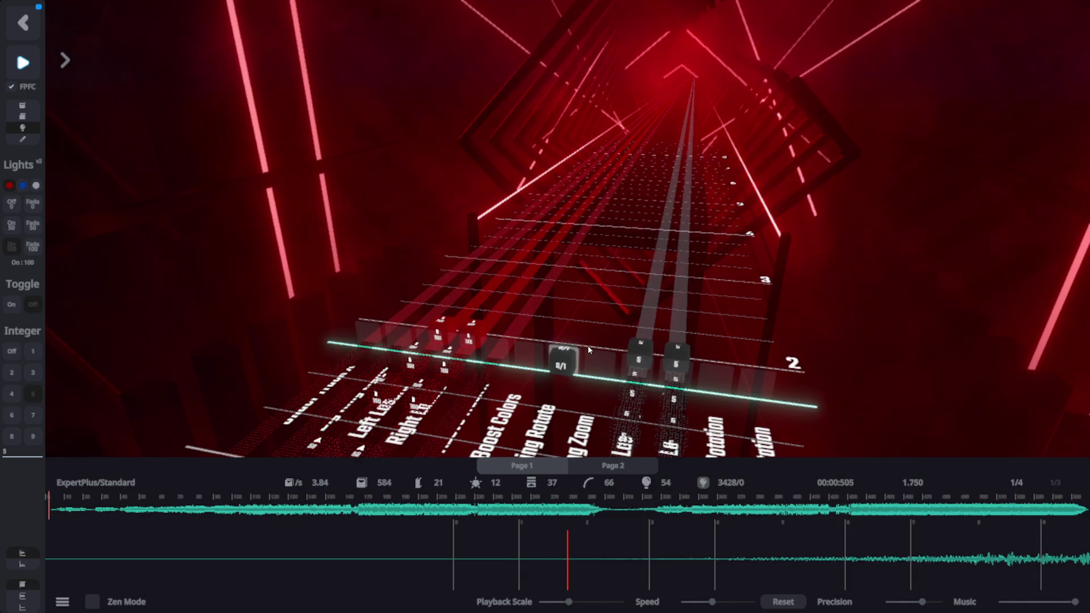
scroll(587, 345, down, 8)
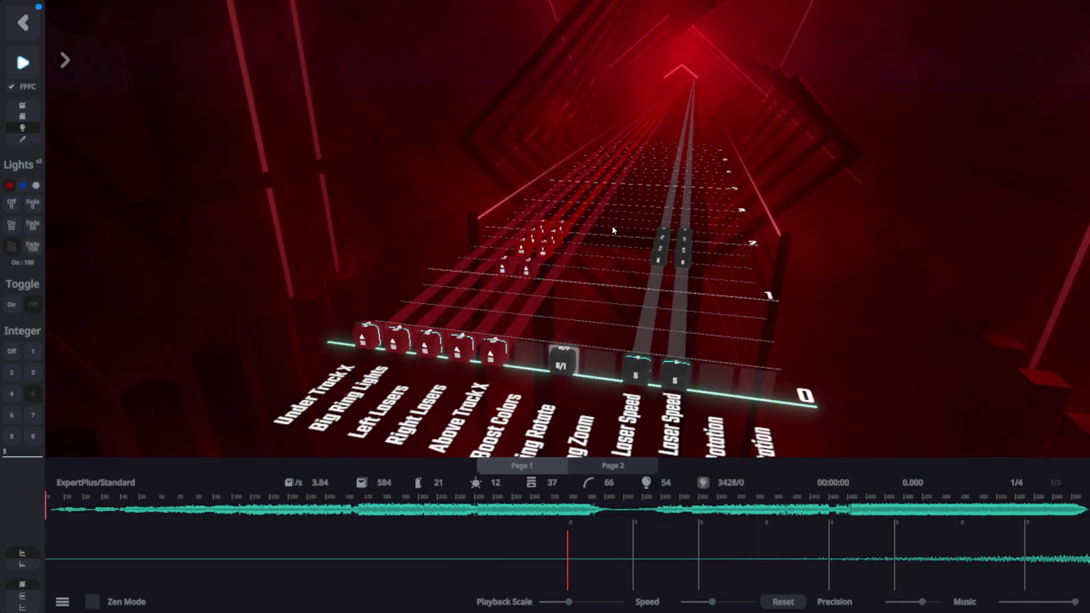